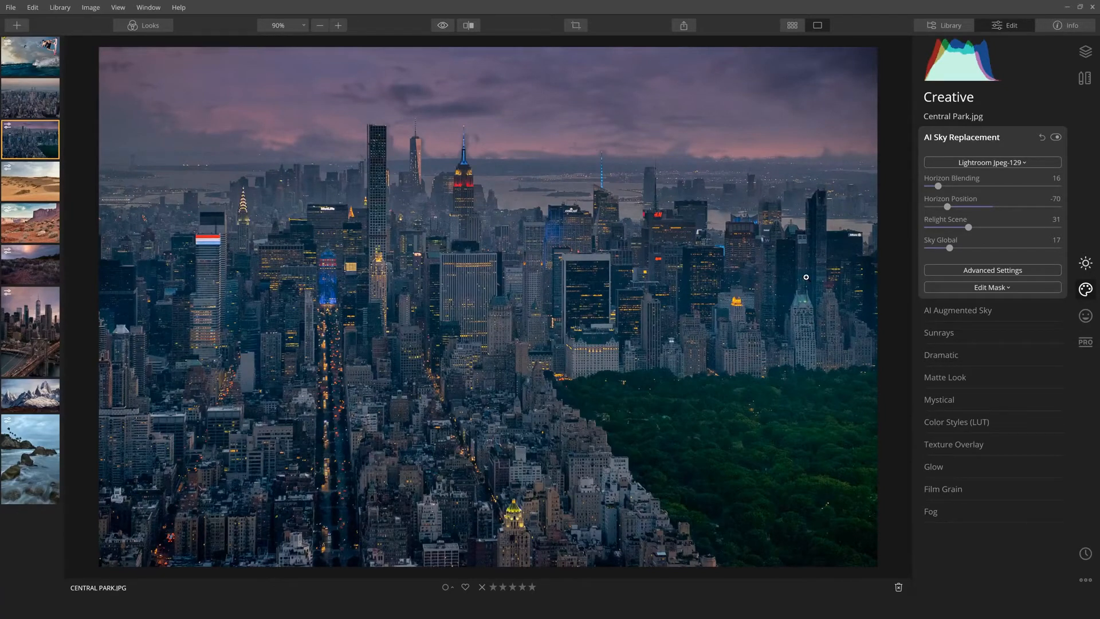
Compare the Central Park photo with and without AI Sky Replacement, then reset the effect and apply the sky Lightroom Jpeg-129
click(1055, 137)
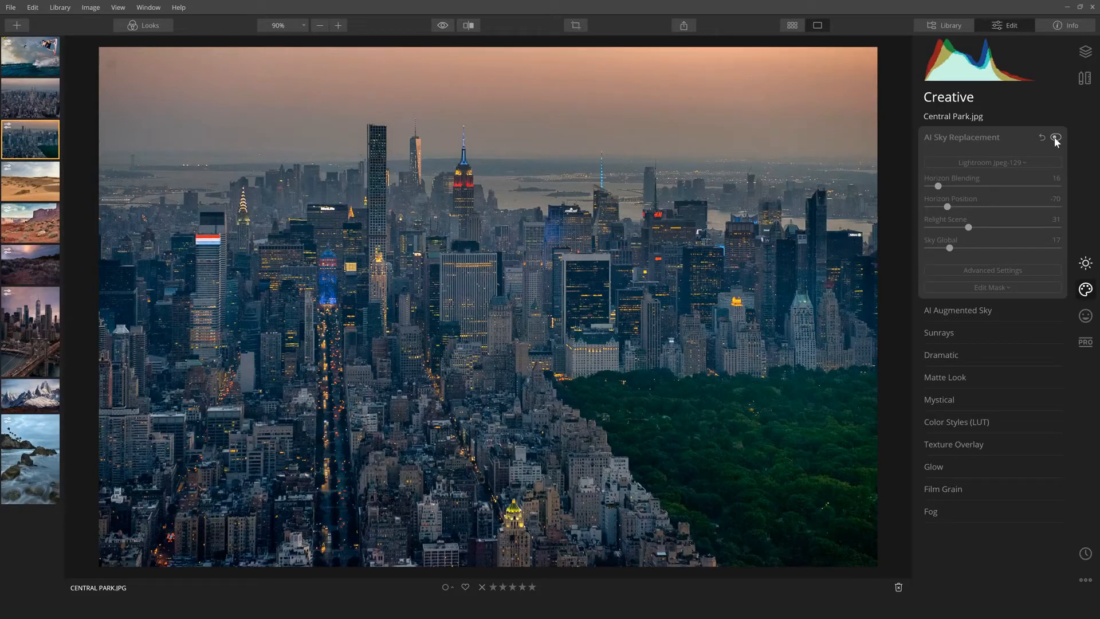
click(1055, 138)
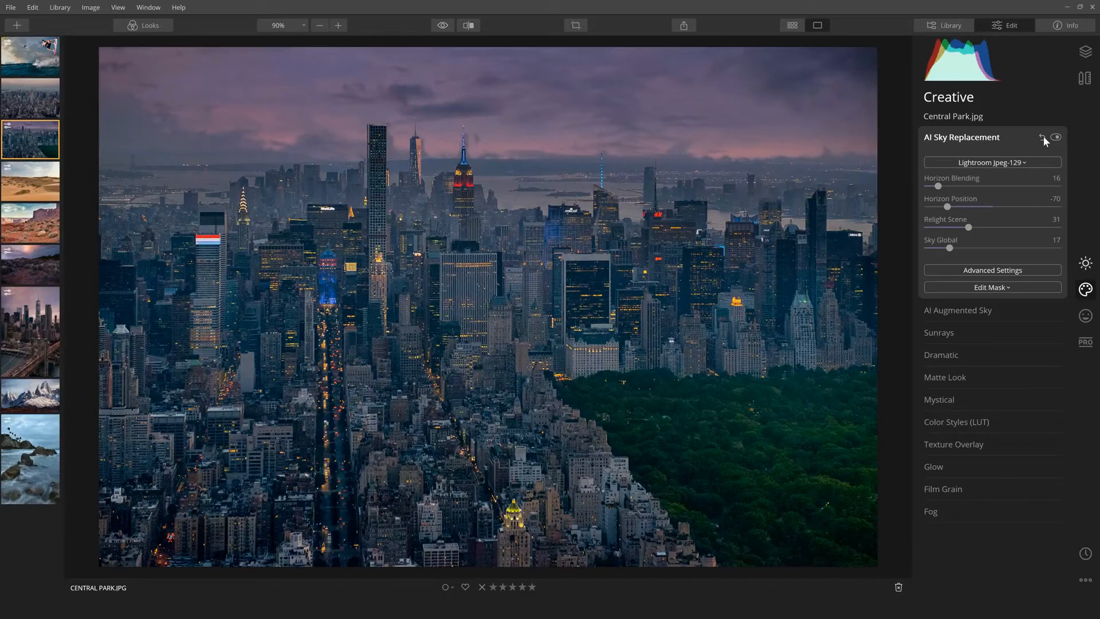
click(1042, 137)
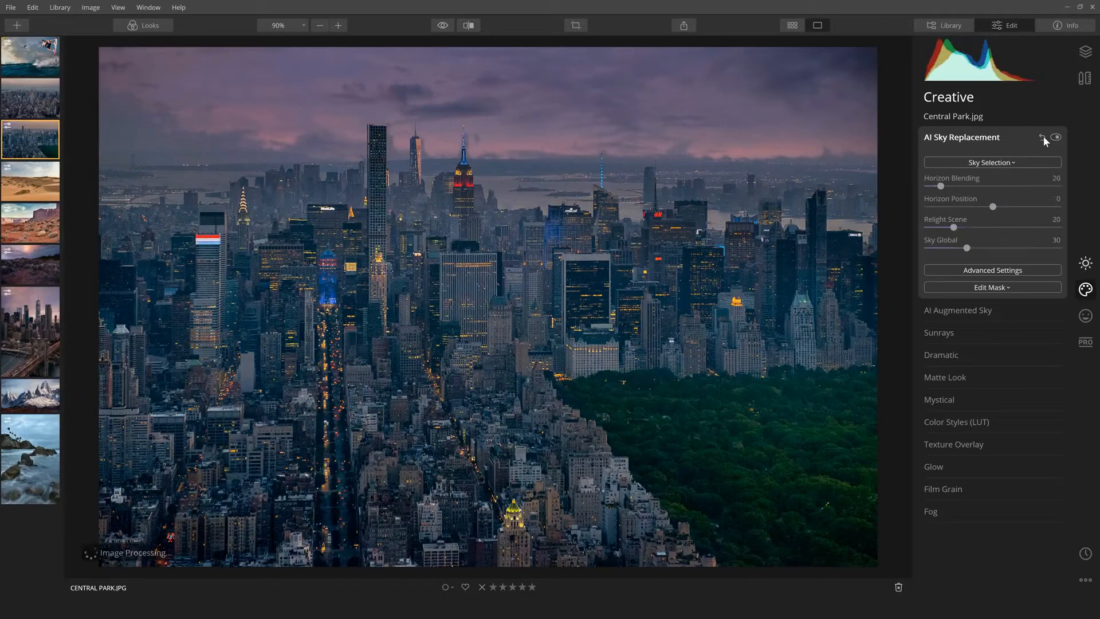
click(993, 164)
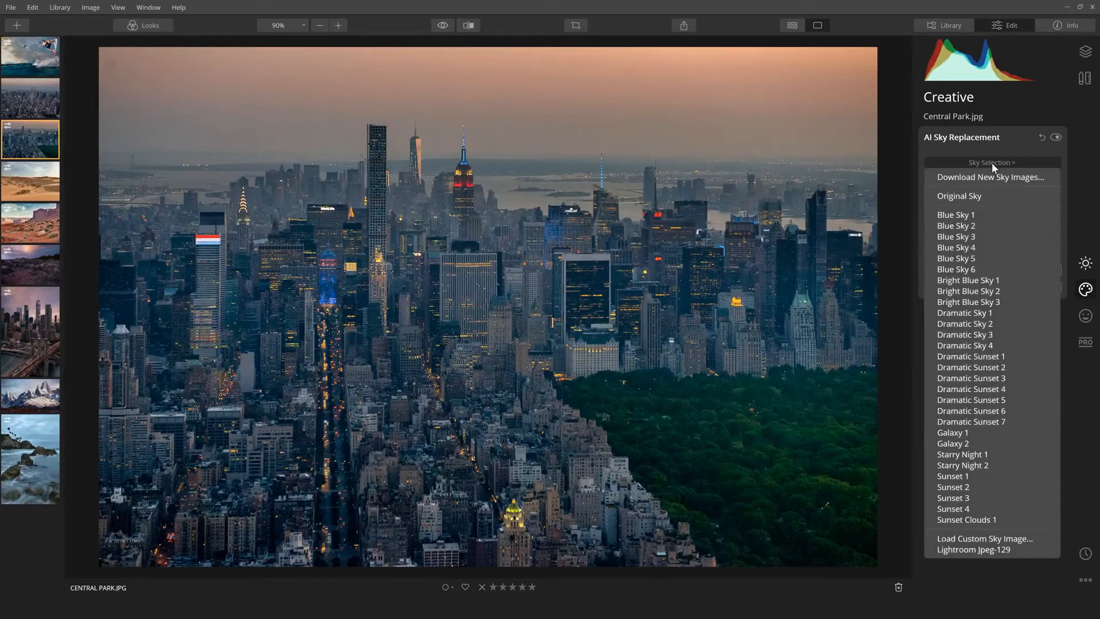
click(973, 550)
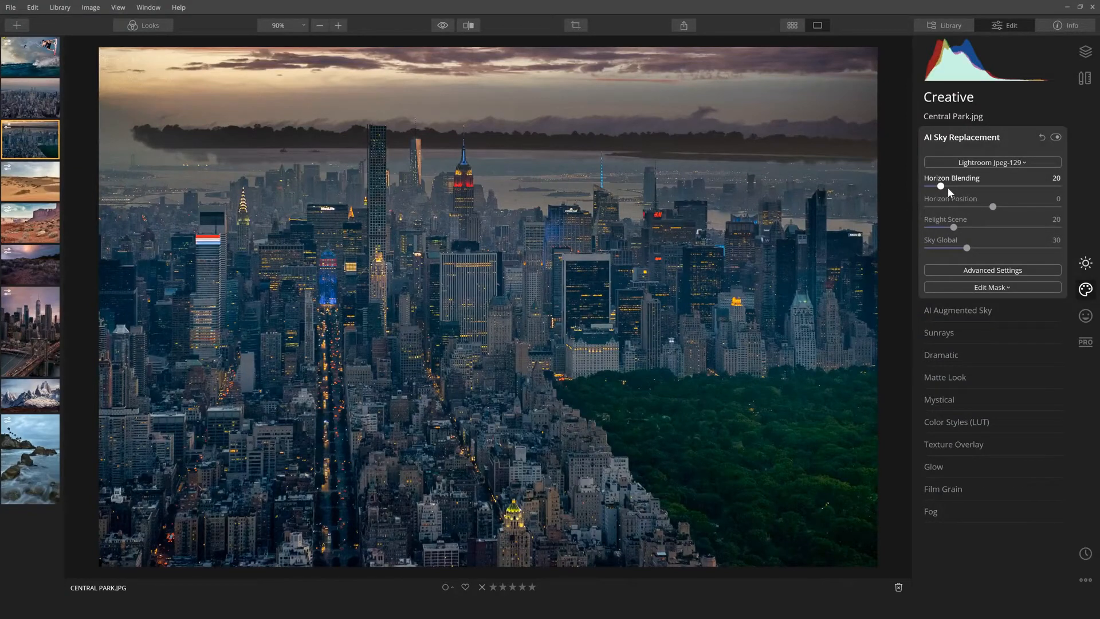
Set the replacement sky's Horizon Position to -78 and its Horizon Blending to 26
mouse_move(948, 189)
mouse_down()
mouse_move(962, 186)
mouse_move(948, 186)
mouse_move(975, 210)
mouse_move(950, 210)
mouse_up()
click(982, 207)
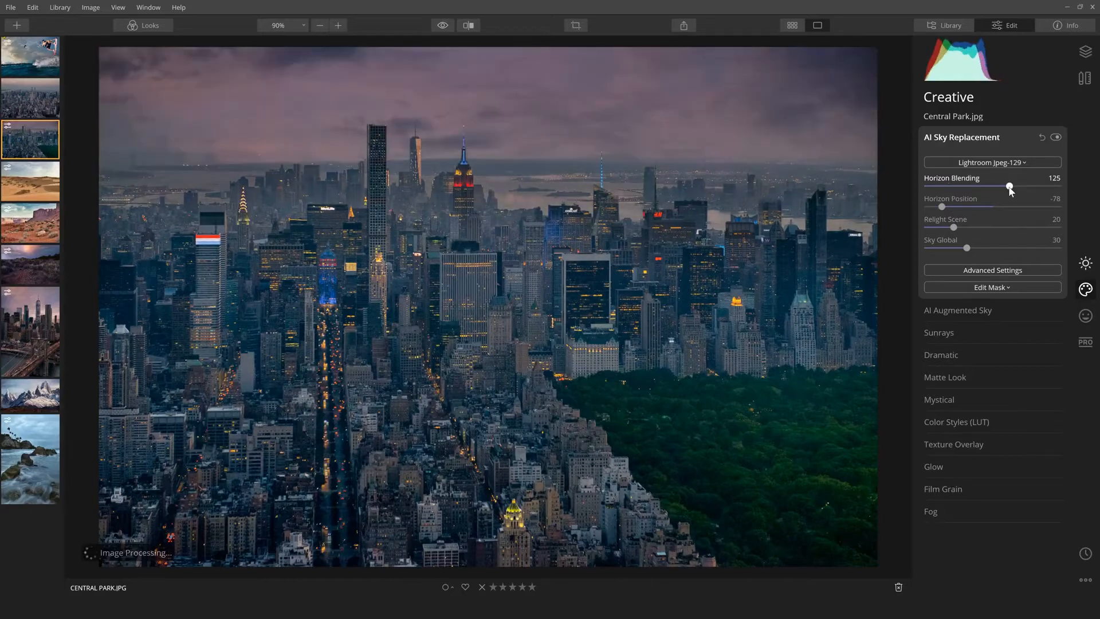
drag(1009, 186, 1040, 187)
click(944, 186)
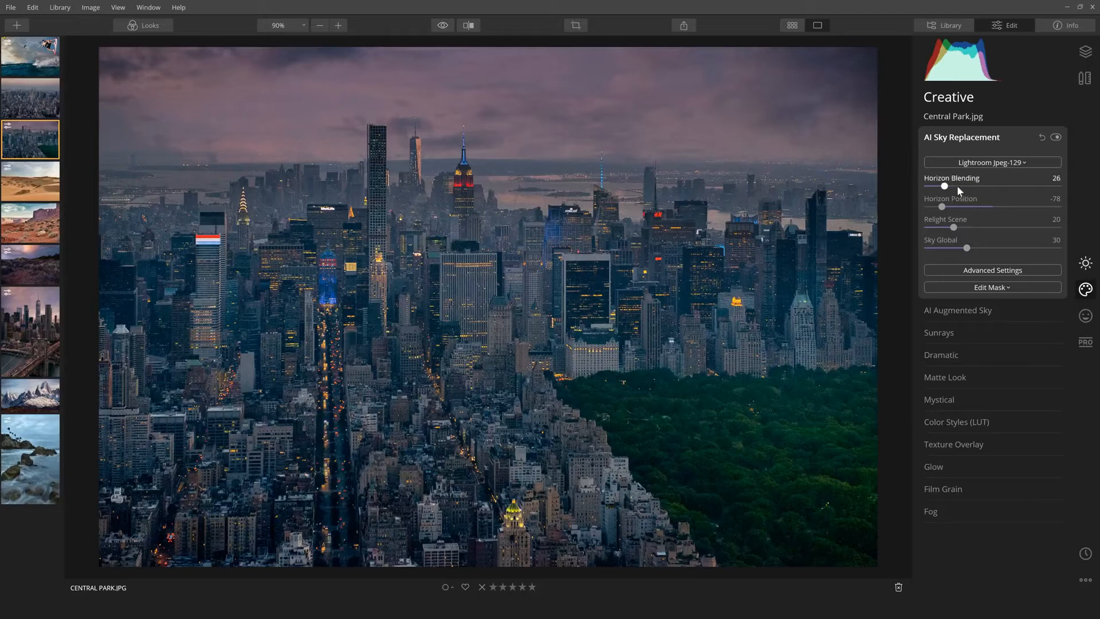
In the advanced sky settings, set Sky Exposure to 22, Atmospheric Haze to 39 and Sky Temperature to -24
click(989, 270)
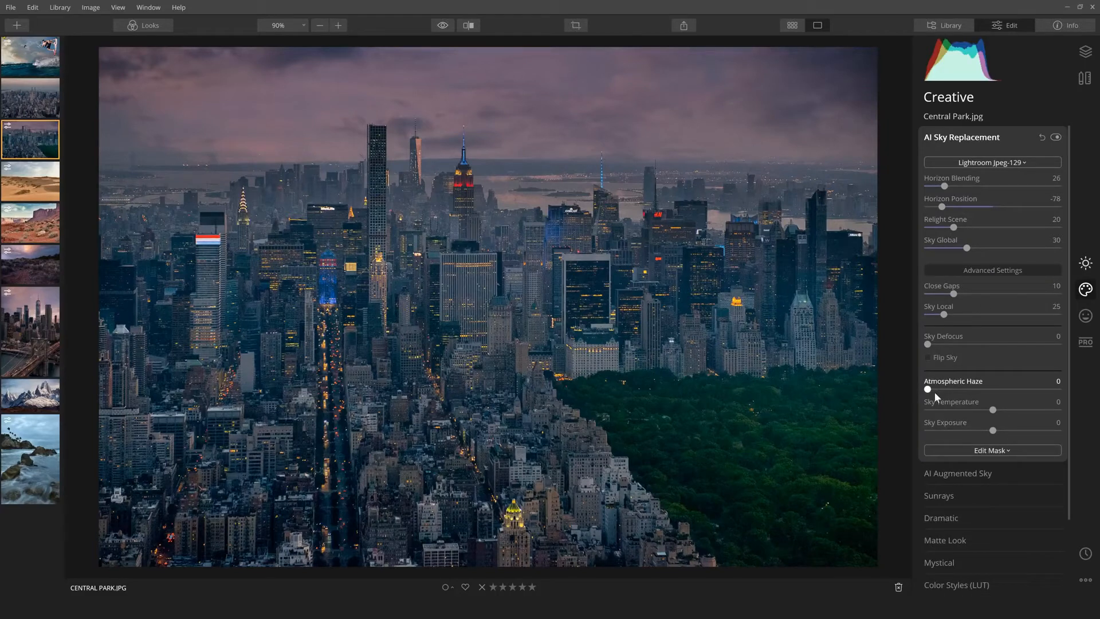
mouse_move(994, 431)
mouse_down()
mouse_move(1006, 432)
mouse_move(939, 433)
mouse_move(1008, 433)
mouse_up()
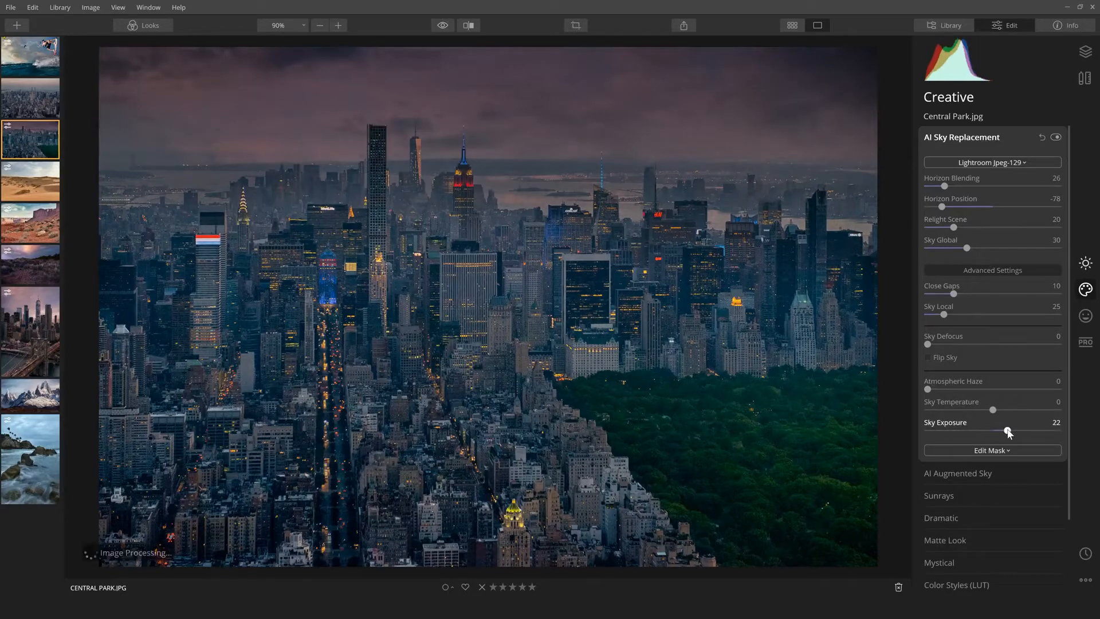
drag(928, 390, 967, 395)
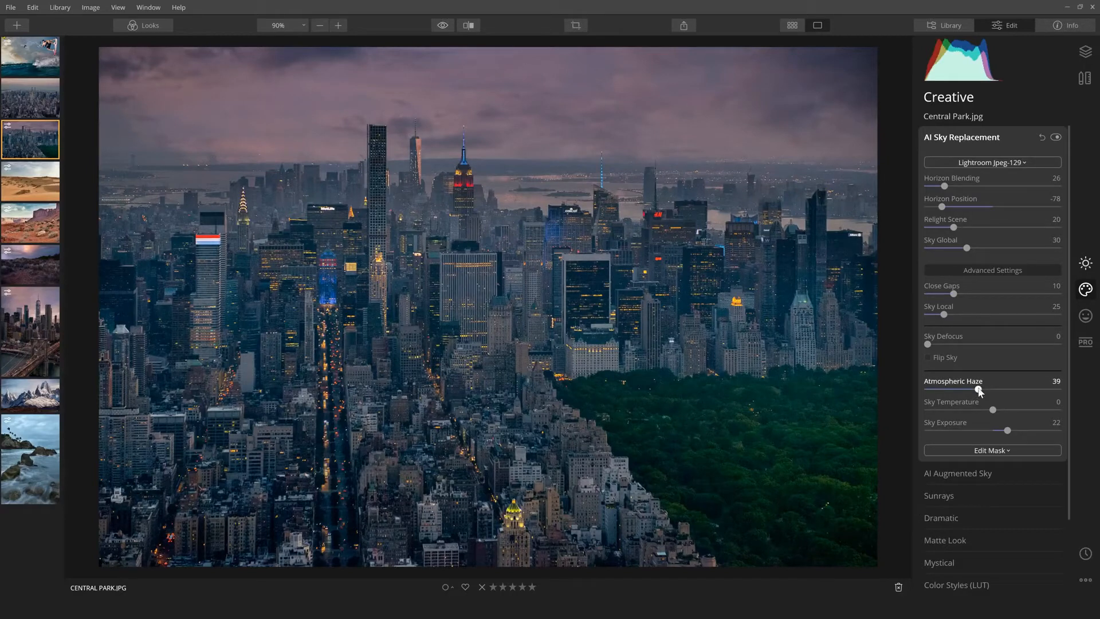
click(991, 410)
drag(991, 410, 1016, 412)
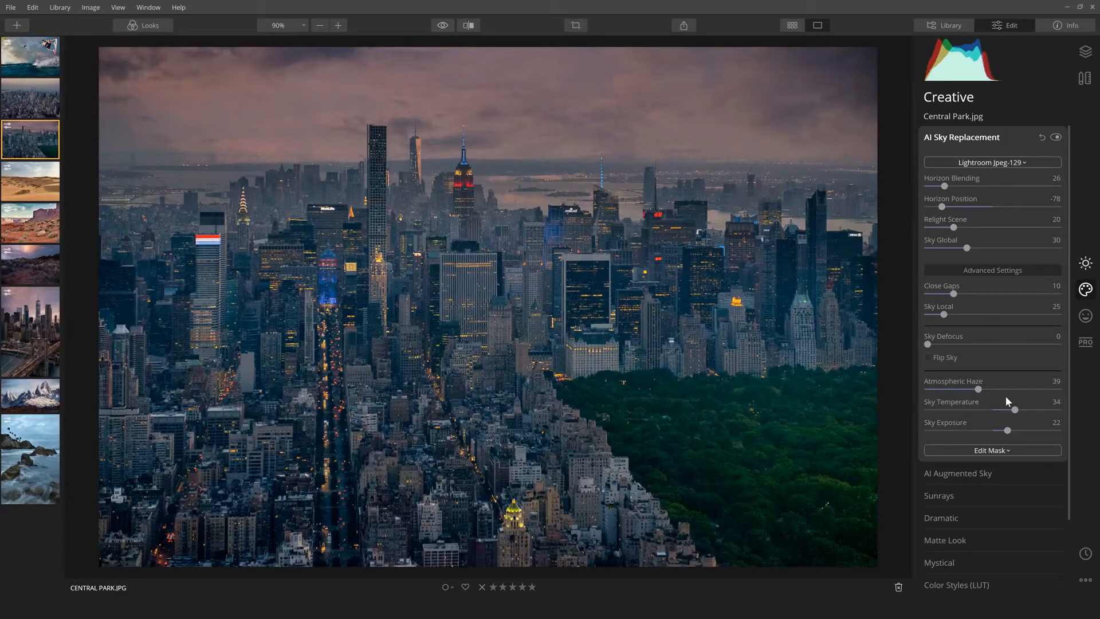
drag(995, 411, 978, 410)
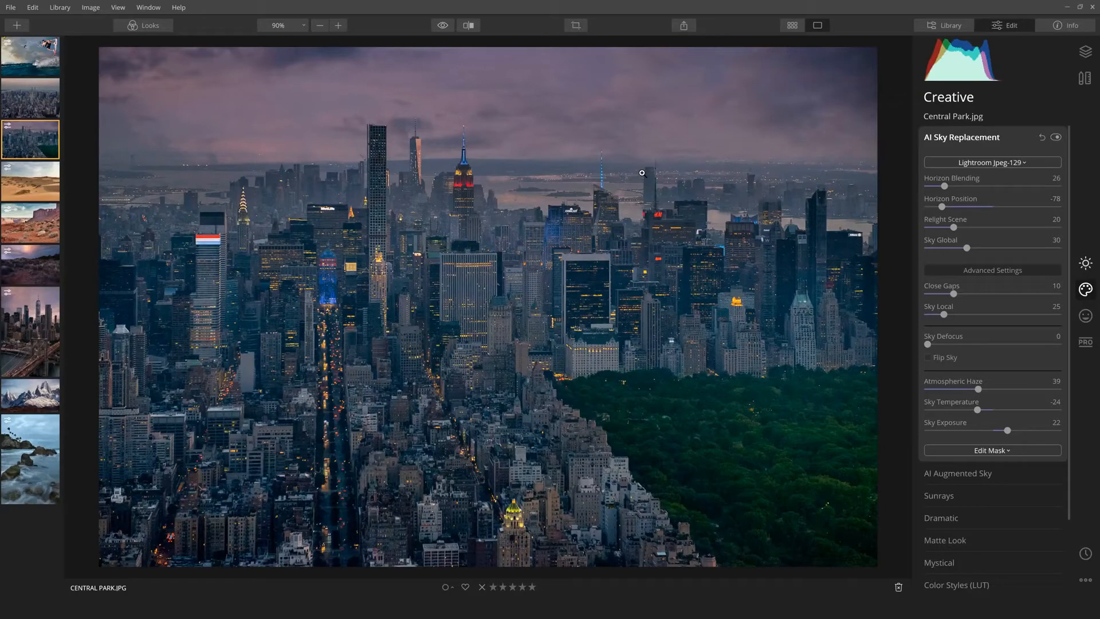
Switch to the Dubai Backplate.NEF photo and raise its AI Sky Enhancer to 100
key(Right)
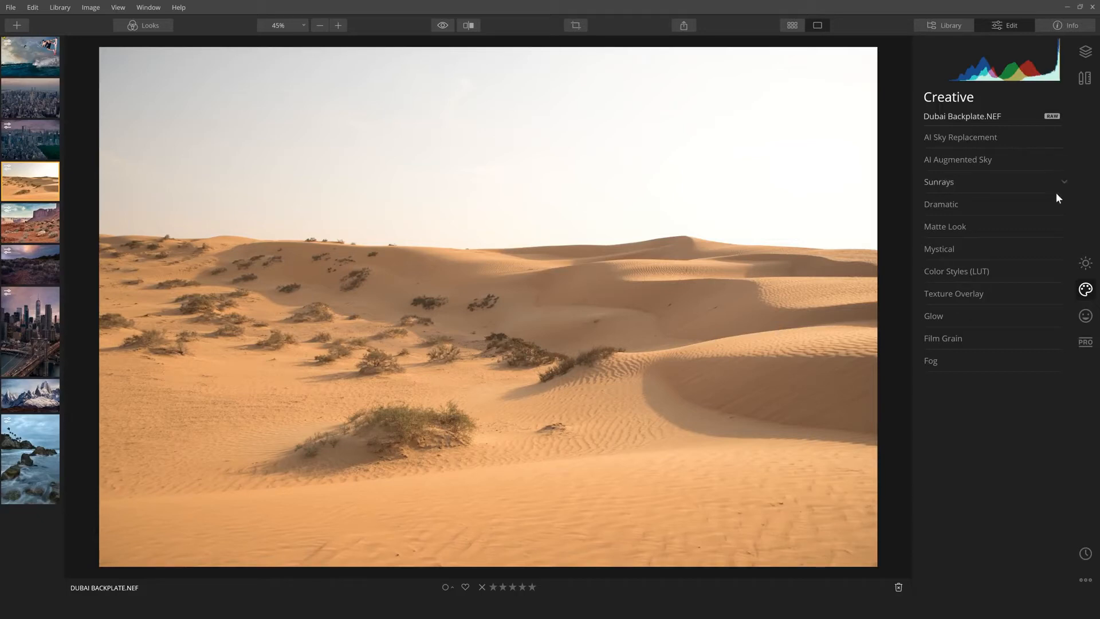
click(1084, 261)
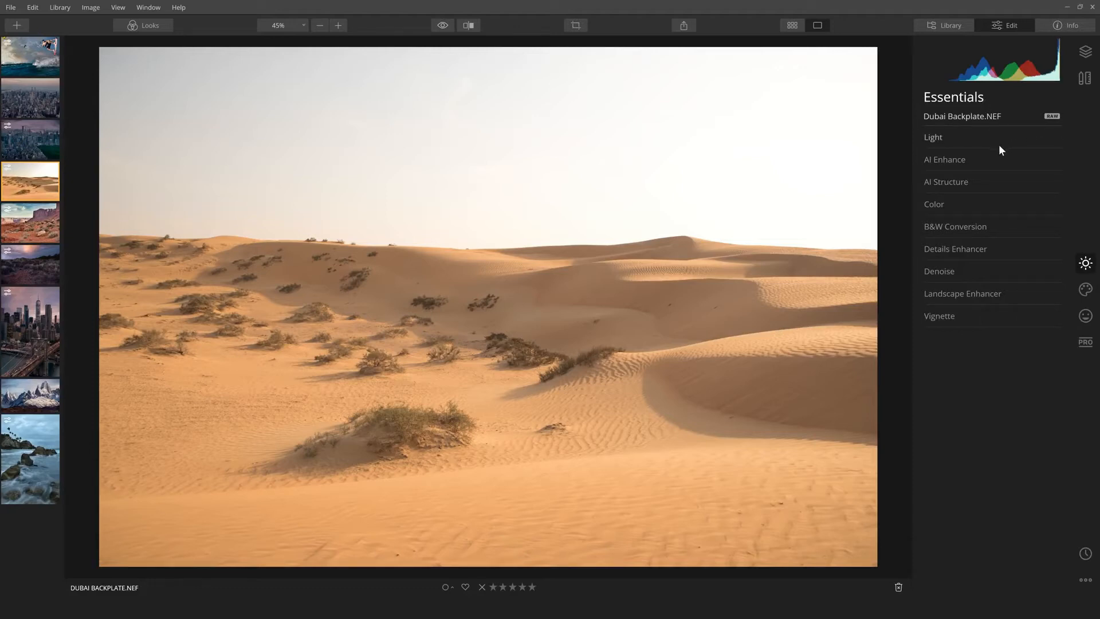
click(946, 161)
drag(928, 206, 1042, 207)
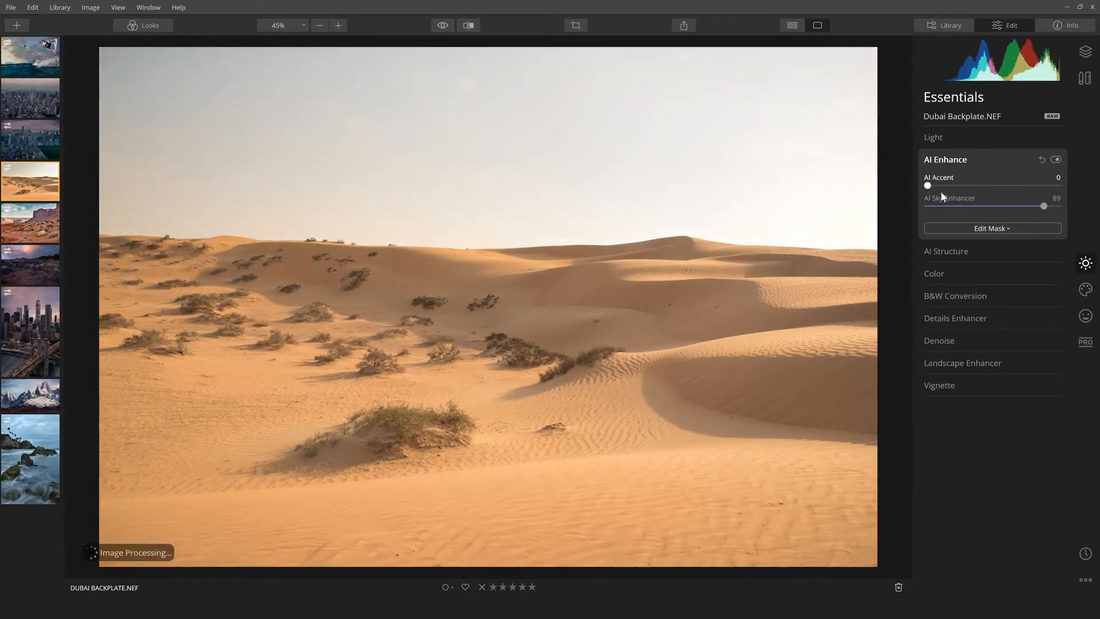
drag(927, 206, 1066, 211)
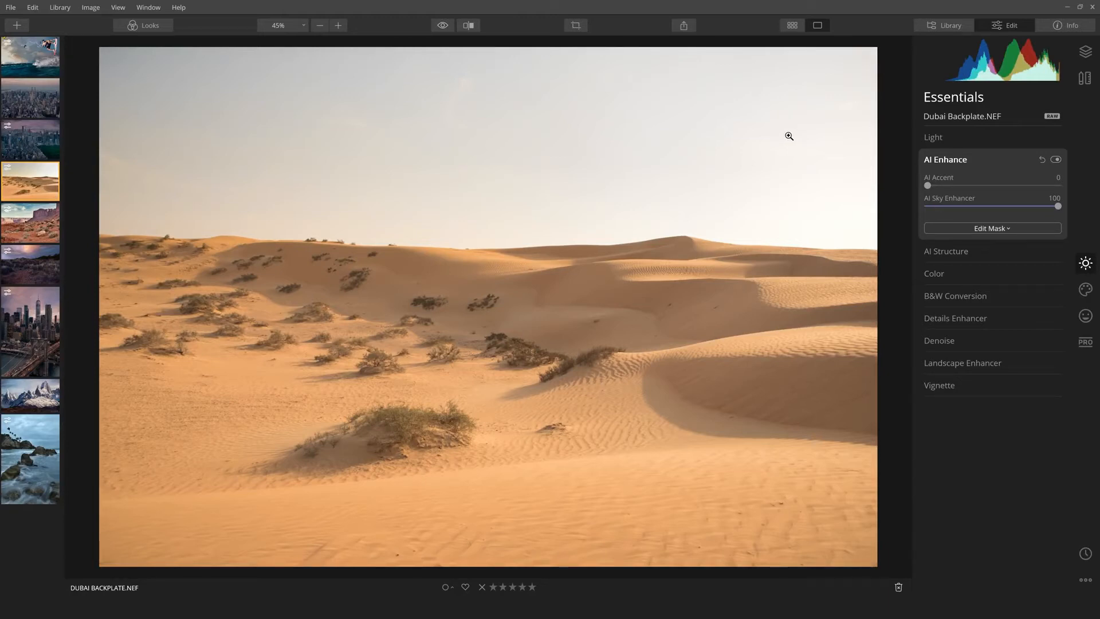
Turn on the AI Sky Replacement effect for the desert photo, using the Lightroom Jpeg-172 sky
click(1082, 288)
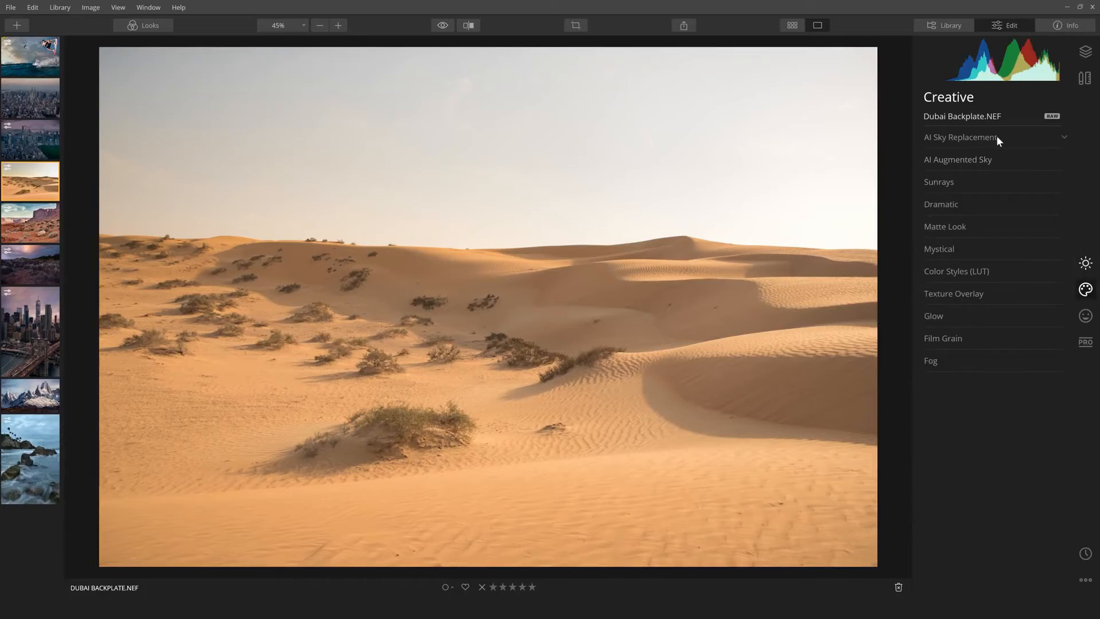
click(995, 137)
click(1057, 137)
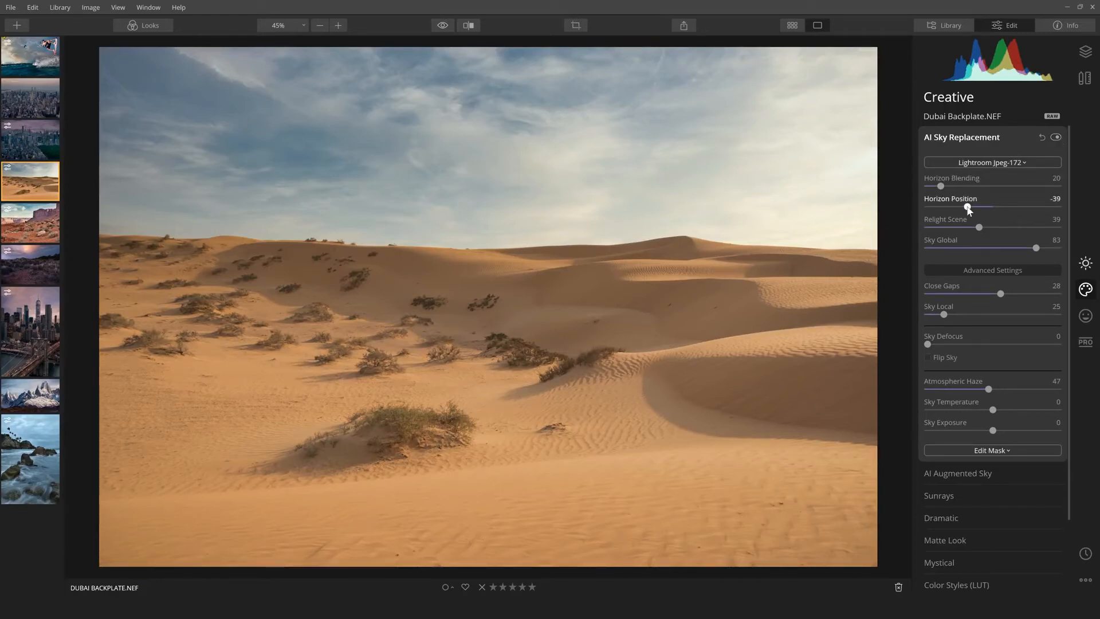
Try Horizon Position values of 25 and -7 for the desert sky, turn off Flip Sky and lower the horizon behind the dunes
drag(968, 206, 1009, 207)
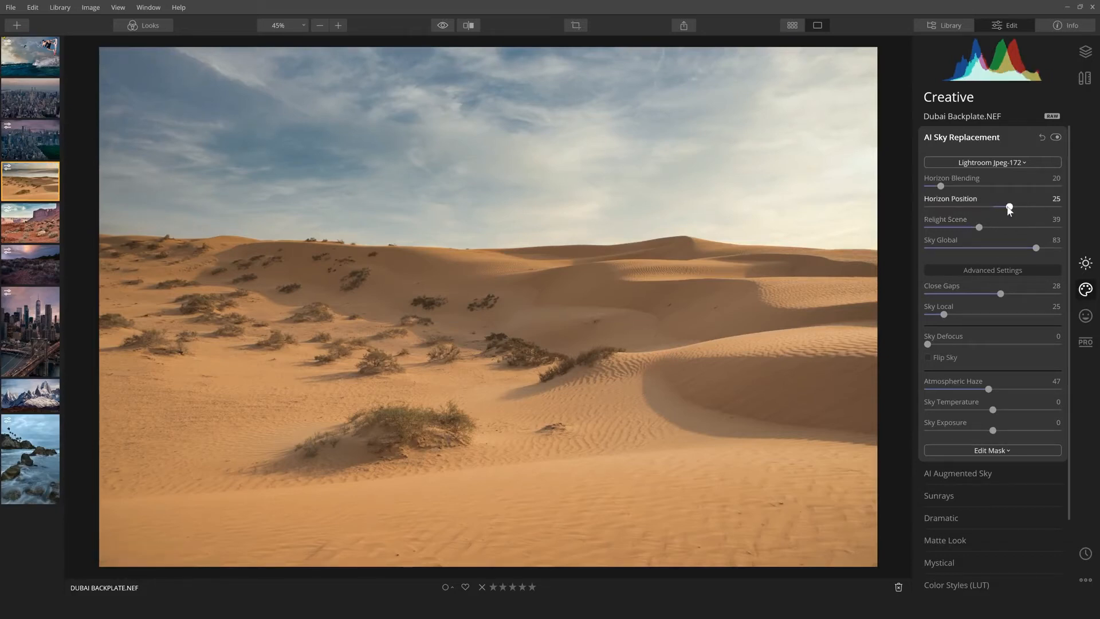
drag(1009, 210, 988, 208)
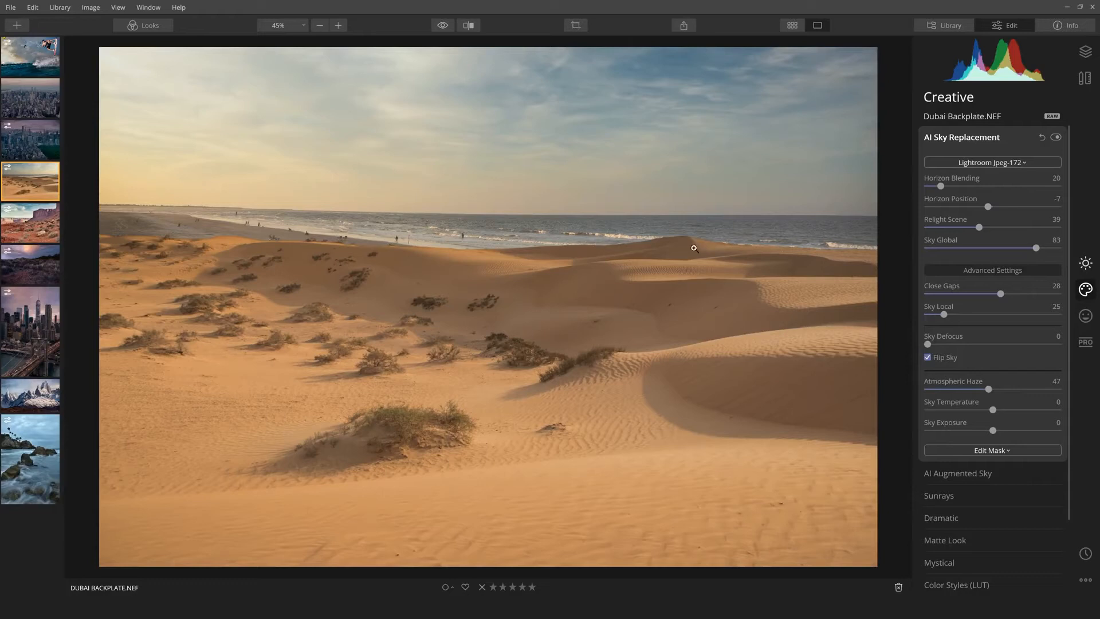
click(928, 357)
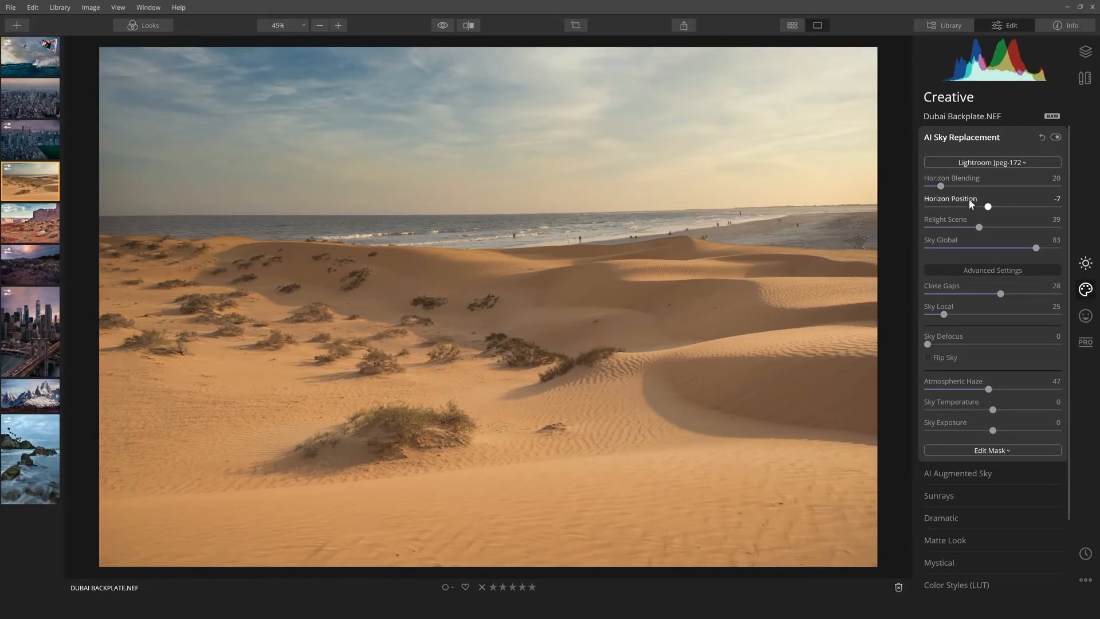
mouse_move(981, 208)
mouse_down()
mouse_move(957, 209)
mouse_move(965, 208)
mouse_up()
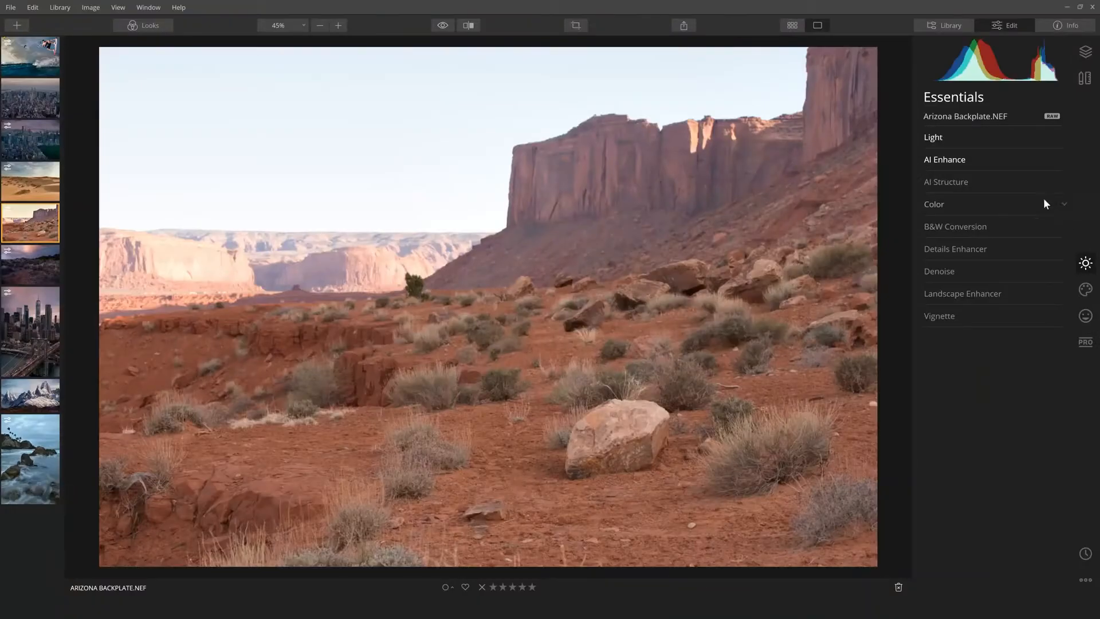
In AI Enhance for Arizona Backplate.NEF, set AI Sky Enhancer to 100 and AI Accent to 64
click(963, 163)
drag(927, 206, 1062, 206)
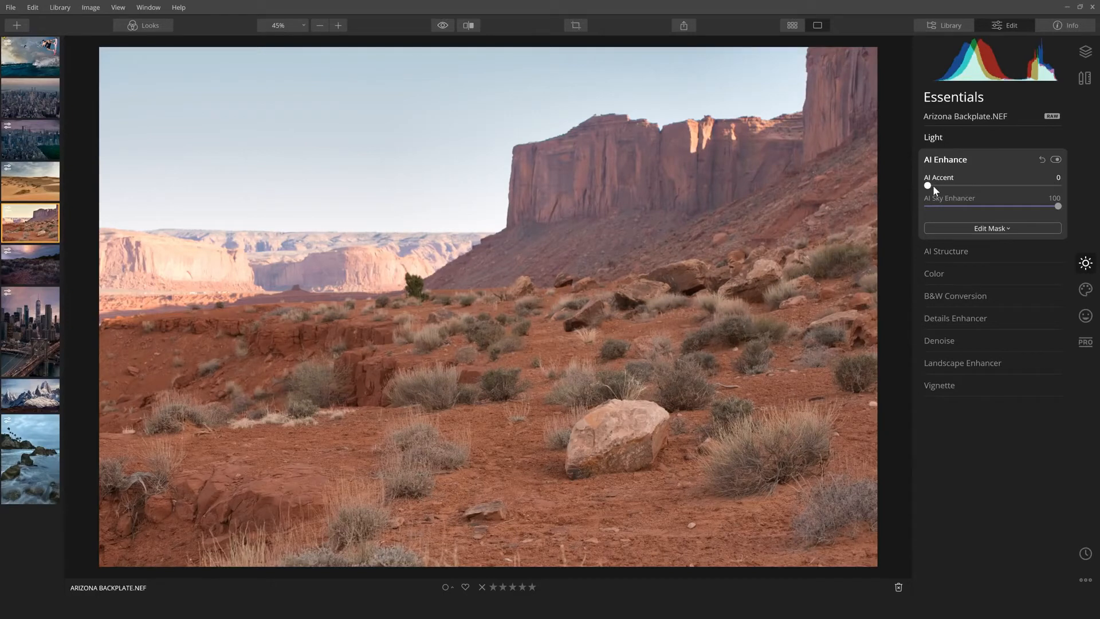
drag(934, 187, 1005, 186)
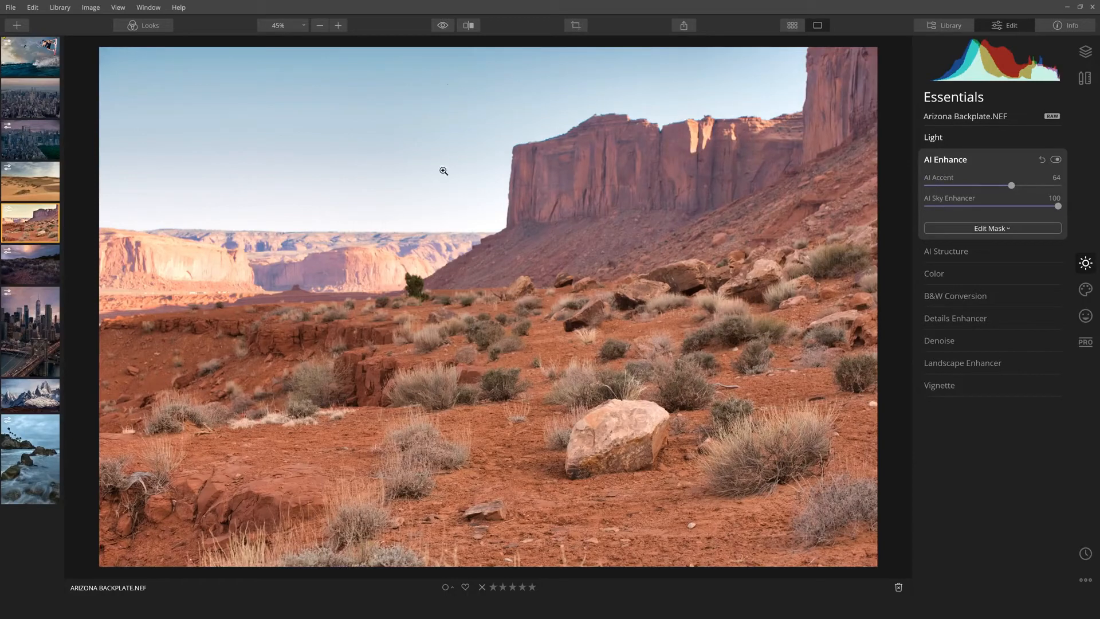
Enable AI Sky Replacement on the Arizona photo and load the custom sky image Lightroom Jpeg-38
click(1085, 286)
click(985, 138)
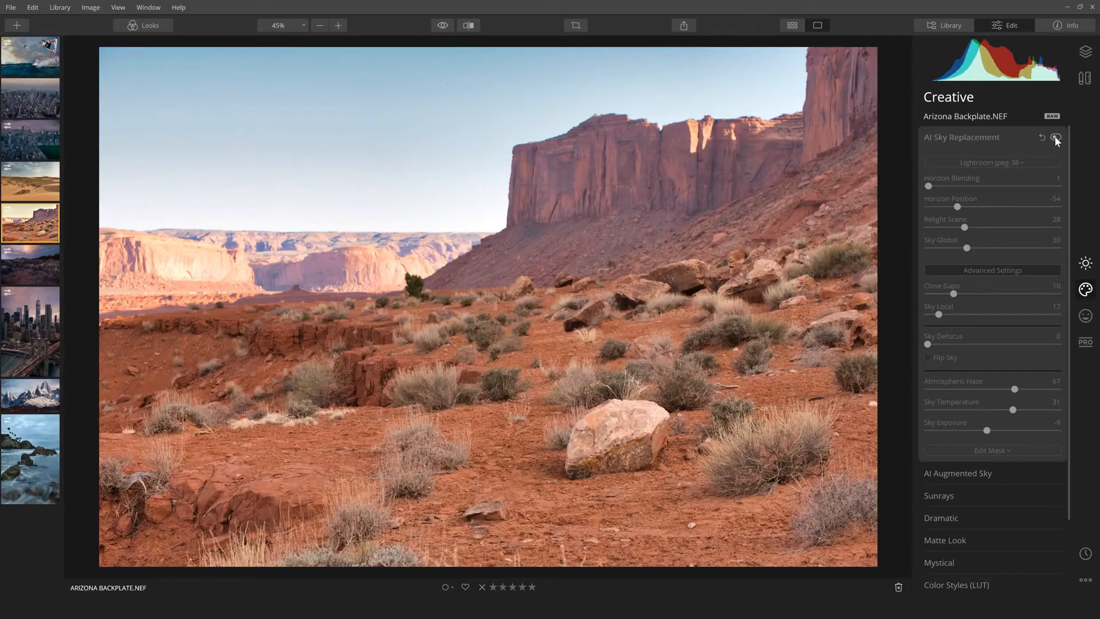
click(996, 164)
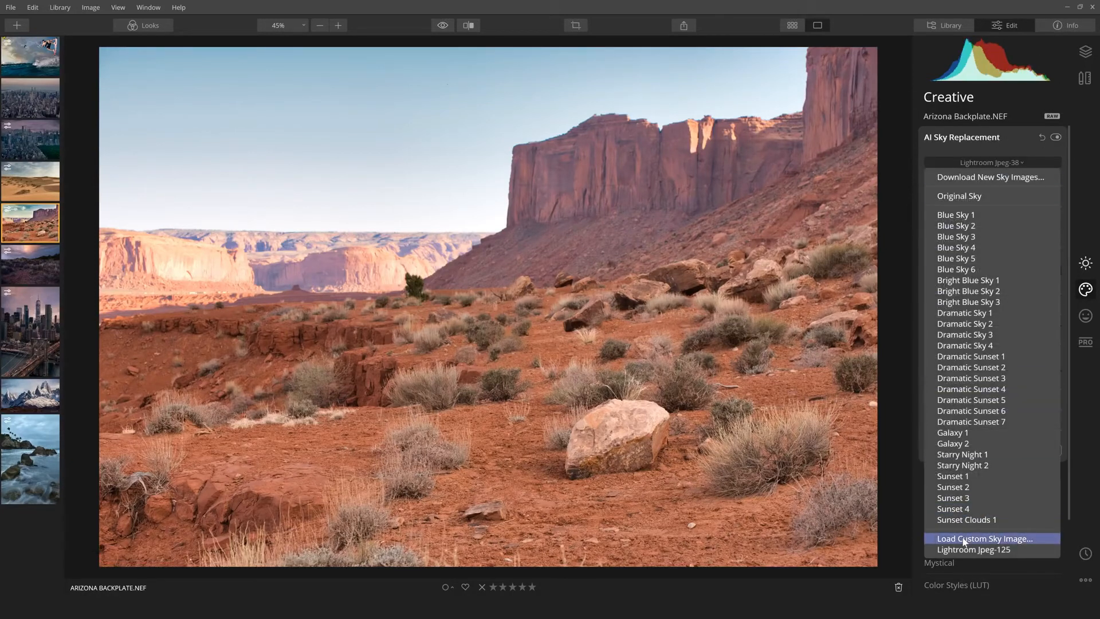
click(964, 539)
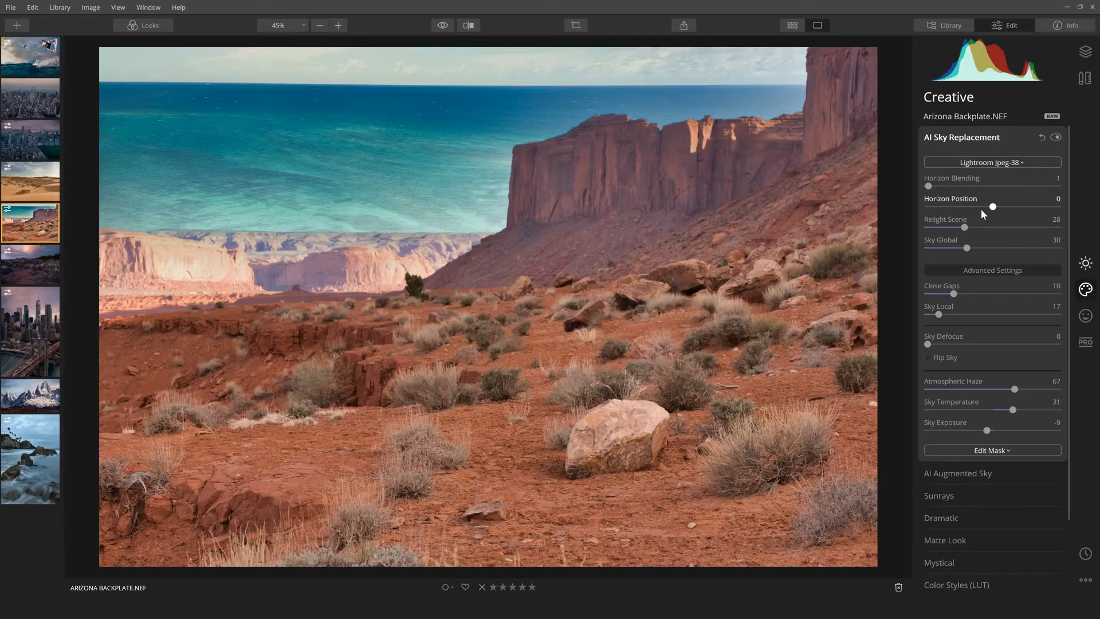
Set the Arizona sky's Horizon Position to -50 and inspect the blend along the canyon skyline at 100%
drag(980, 205, 961, 208)
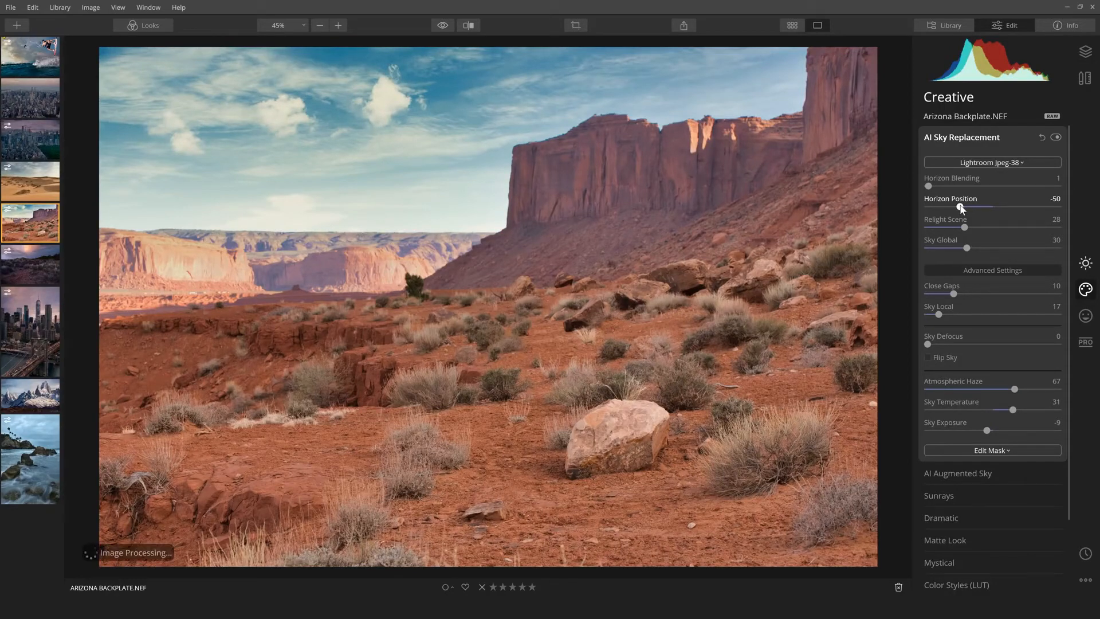
key(ctrl+1)
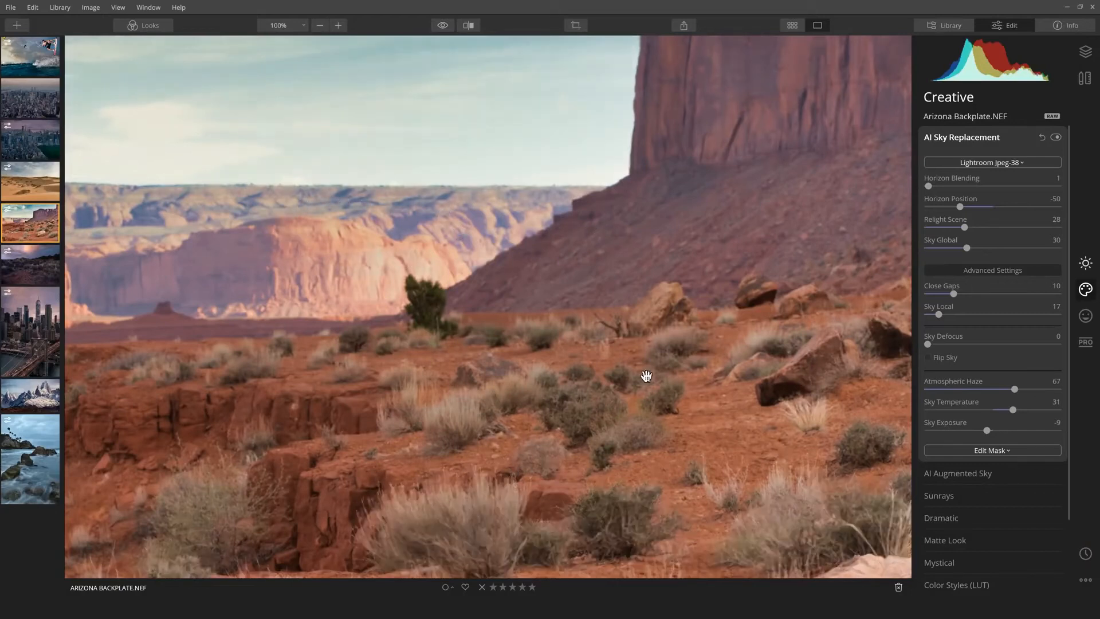
key(ctrl+0)
Try Sky Defocus at 13 and 80 on the Arizona sky, then reduce it to a slight blur
drag(933, 342, 944, 345)
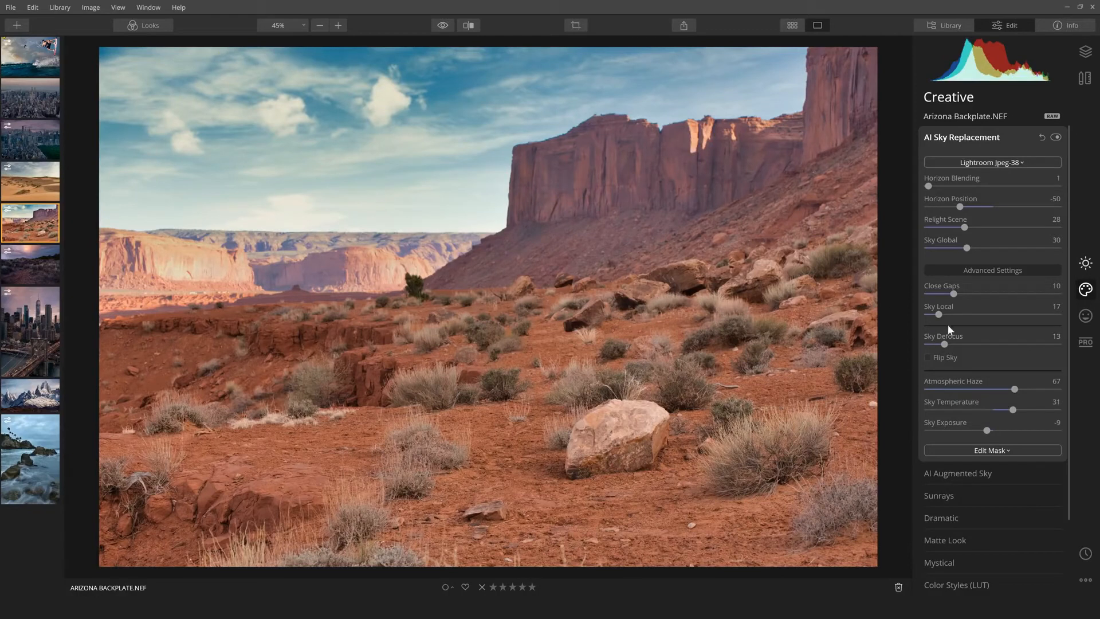
drag(945, 346, 1033, 349)
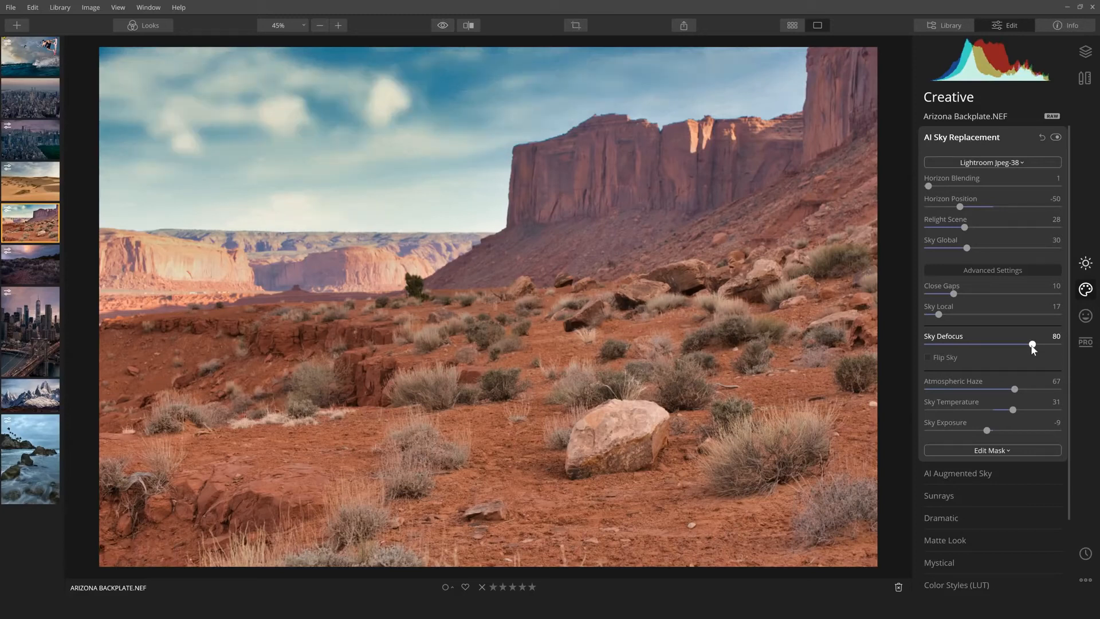
drag(954, 344, 941, 342)
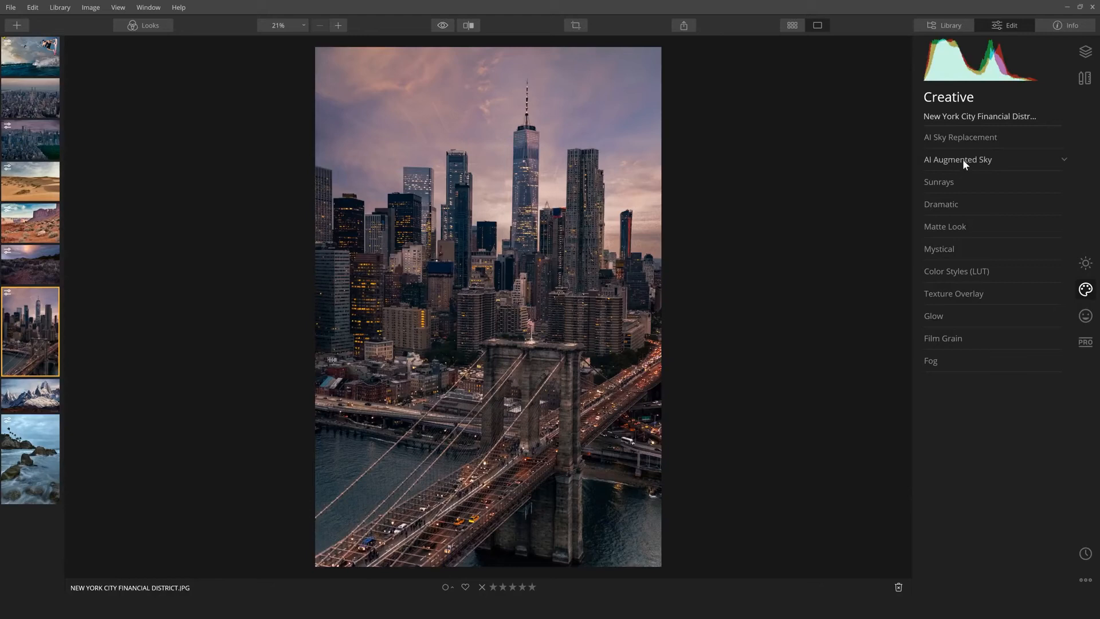
Add the Fireworks 2 object to the New York City Financial District photo with AI Augmented Sky
click(1009, 159)
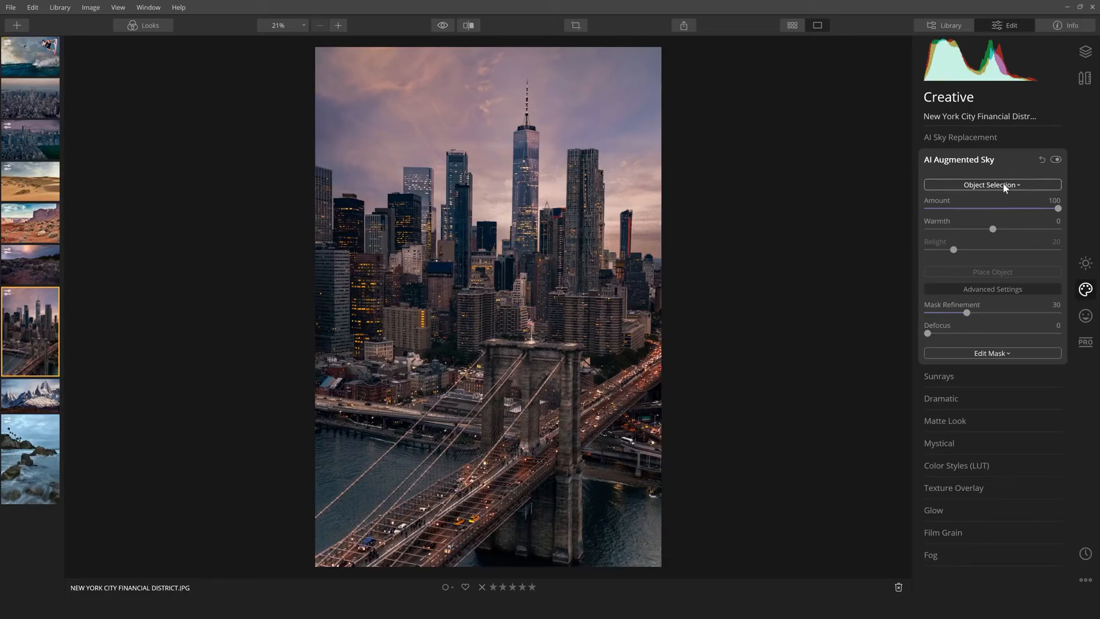
click(1003, 185)
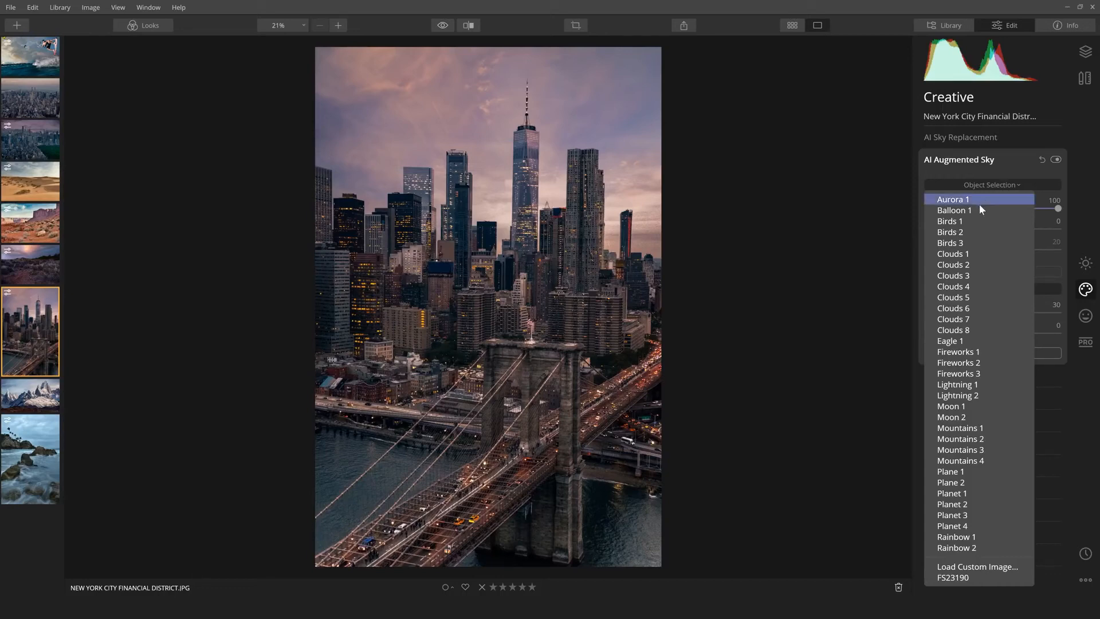
click(963, 362)
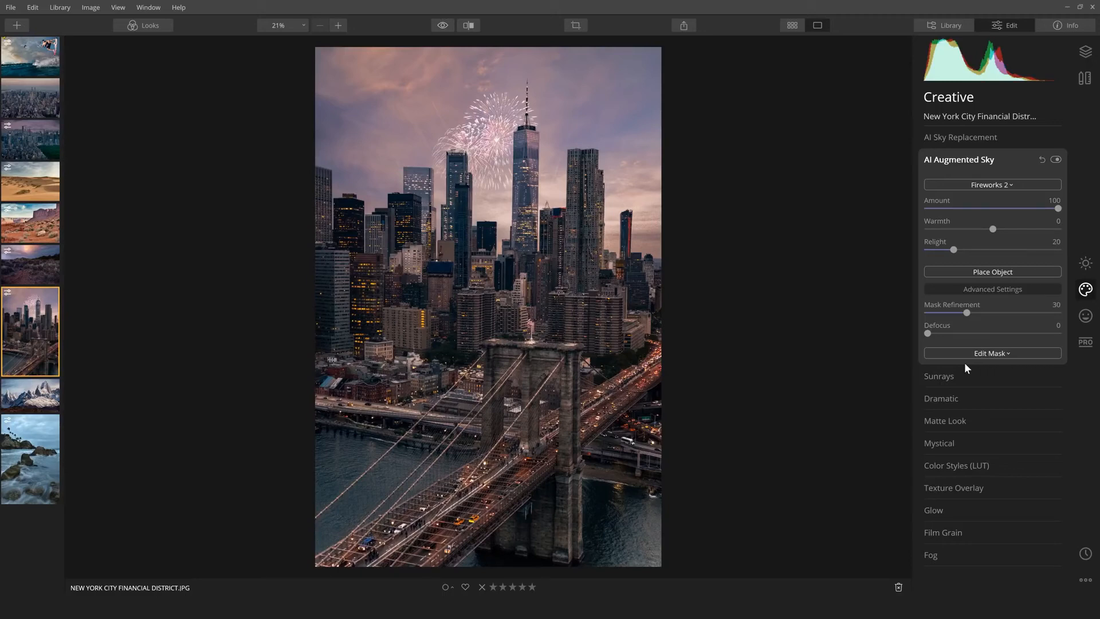
Inspect the Fireworks 2 object at 100%, reposition it across the New York skyline, and try Fireworks 3 in its place
click(524, 104)
drag(484, 258, 455, 280)
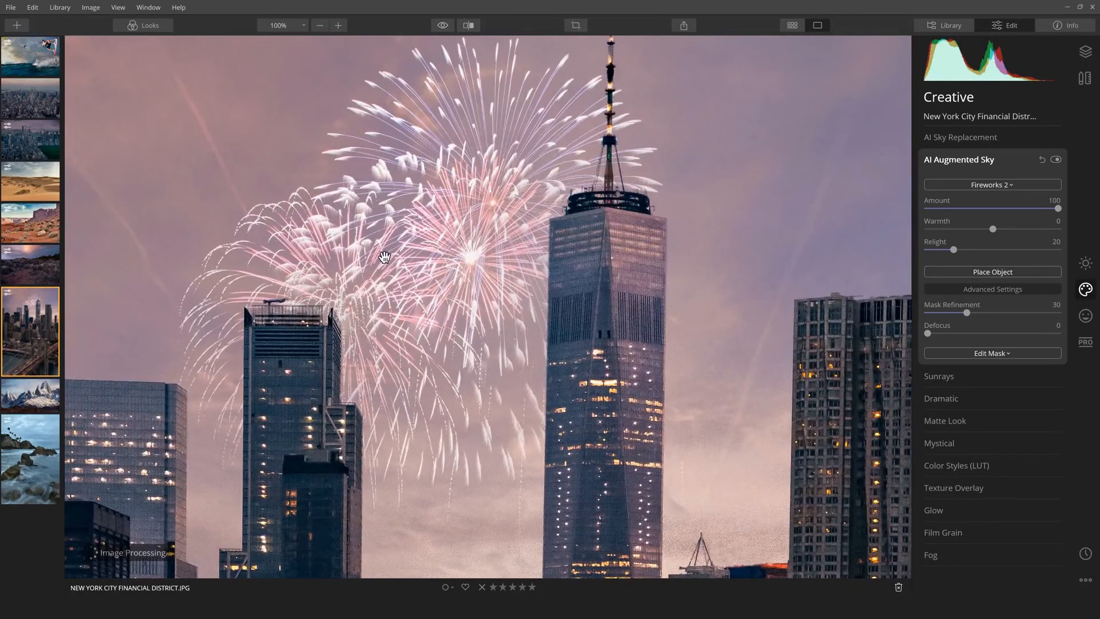
click(430, 239)
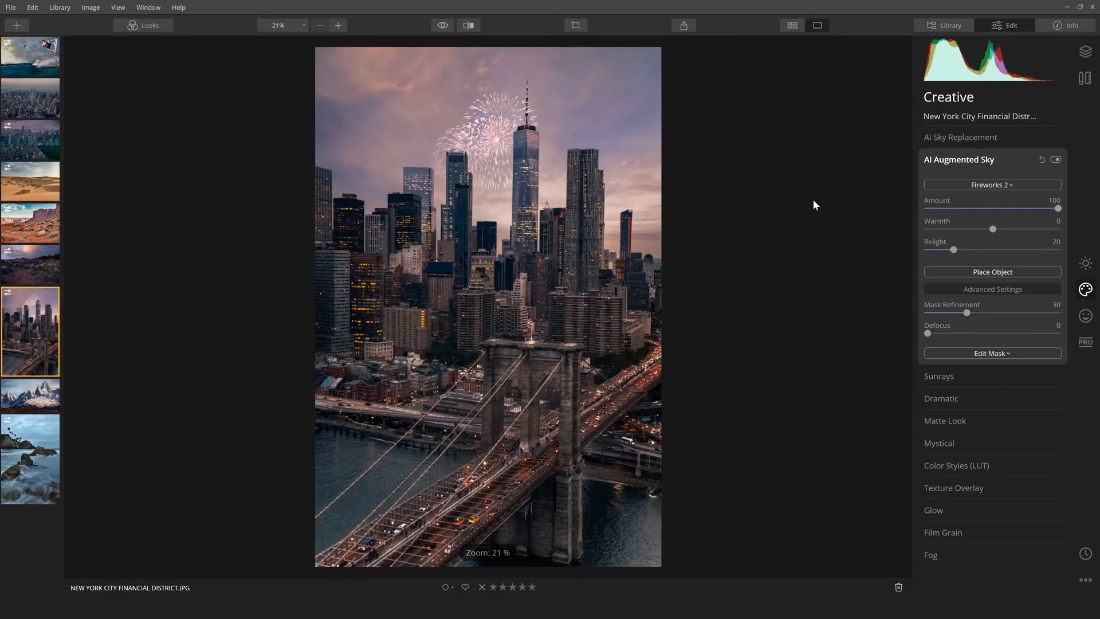
click(979, 271)
drag(489, 145, 405, 158)
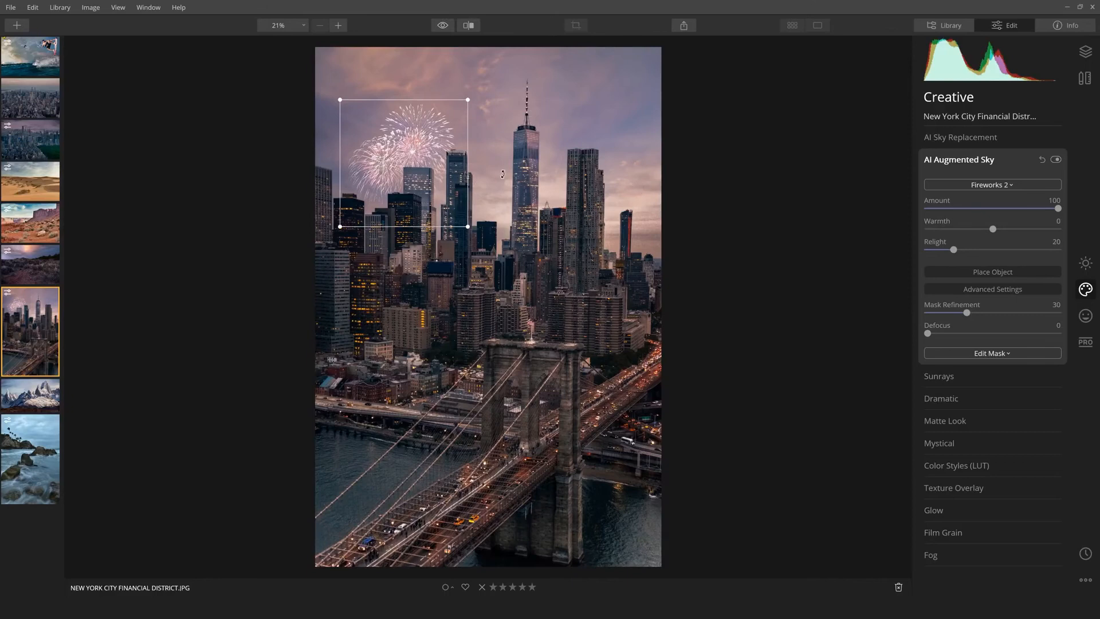
drag(427, 164, 603, 138)
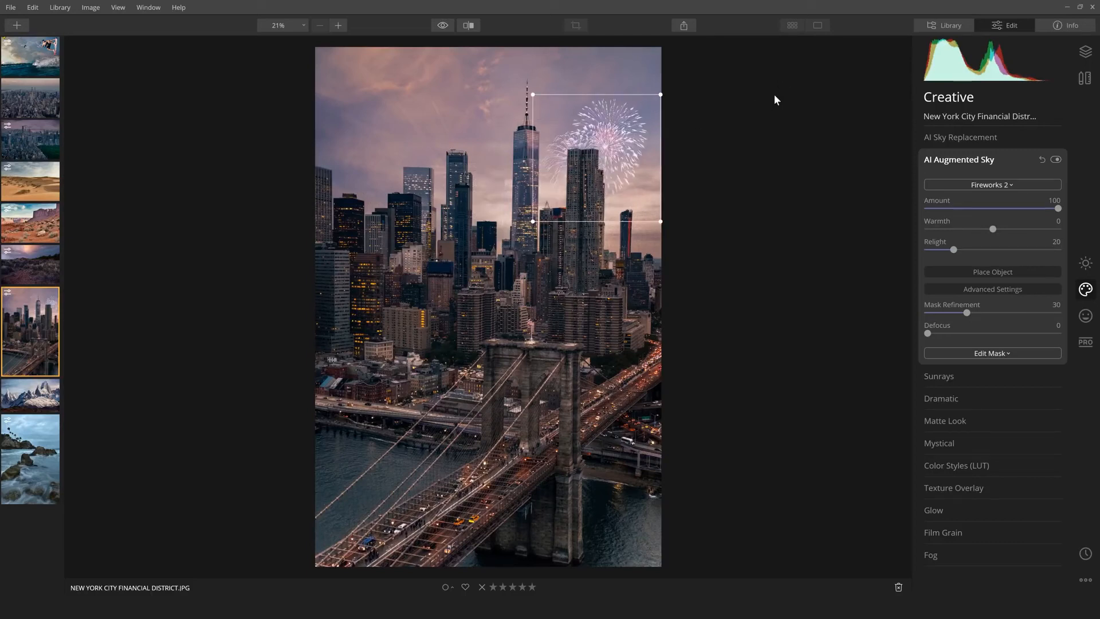
drag(622, 158, 628, 170)
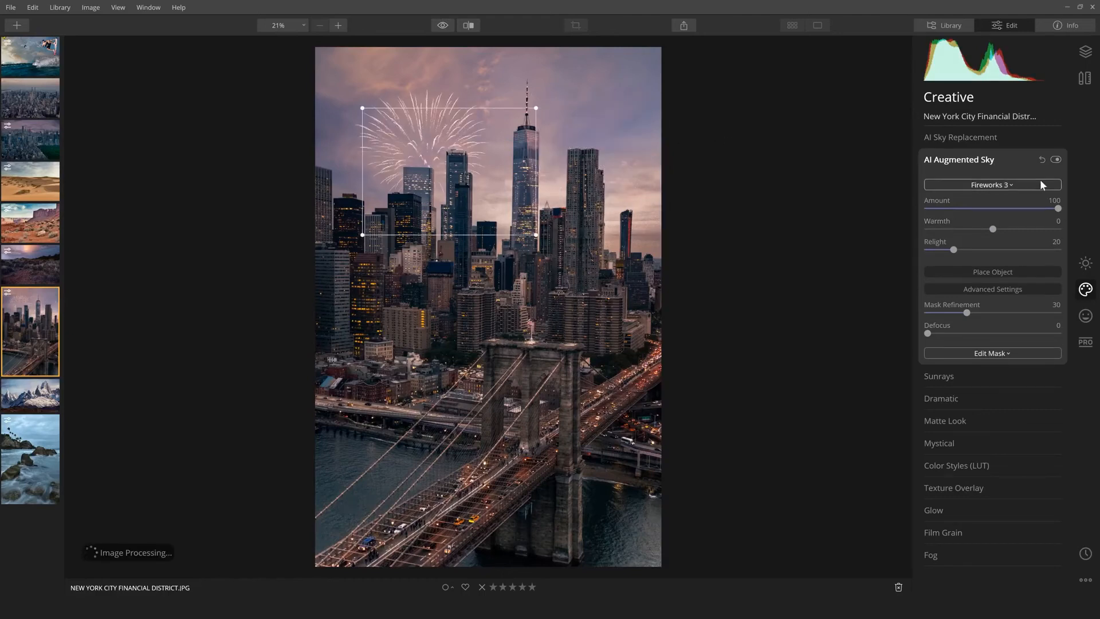
Switch the sky object to Moon 2 and position it high and partly behind the skyline's tallest tower
click(1034, 188)
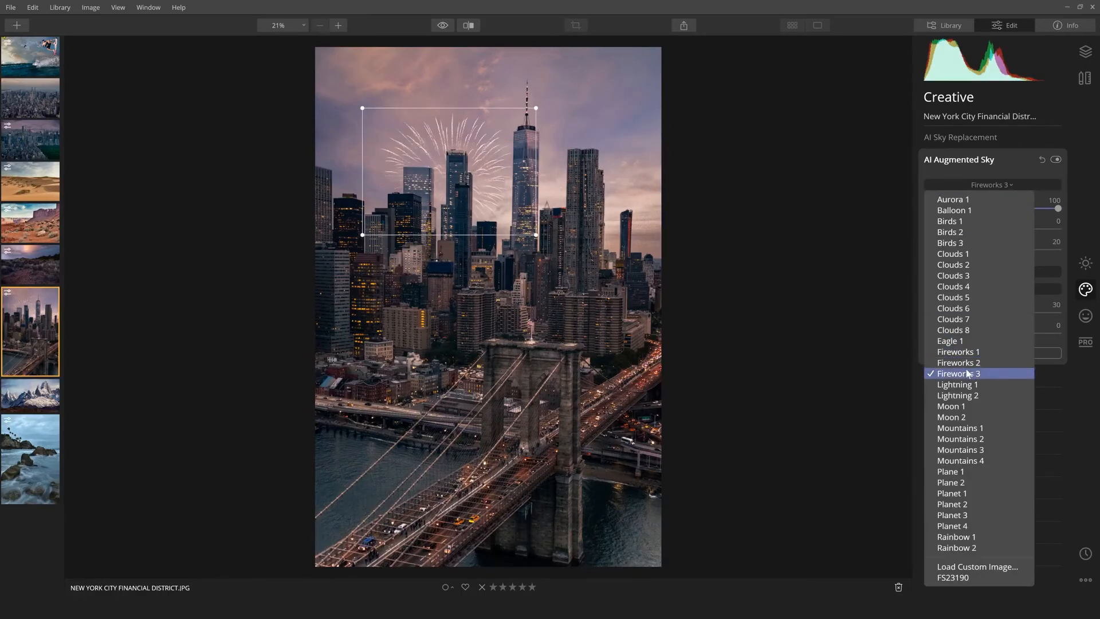
click(952, 417)
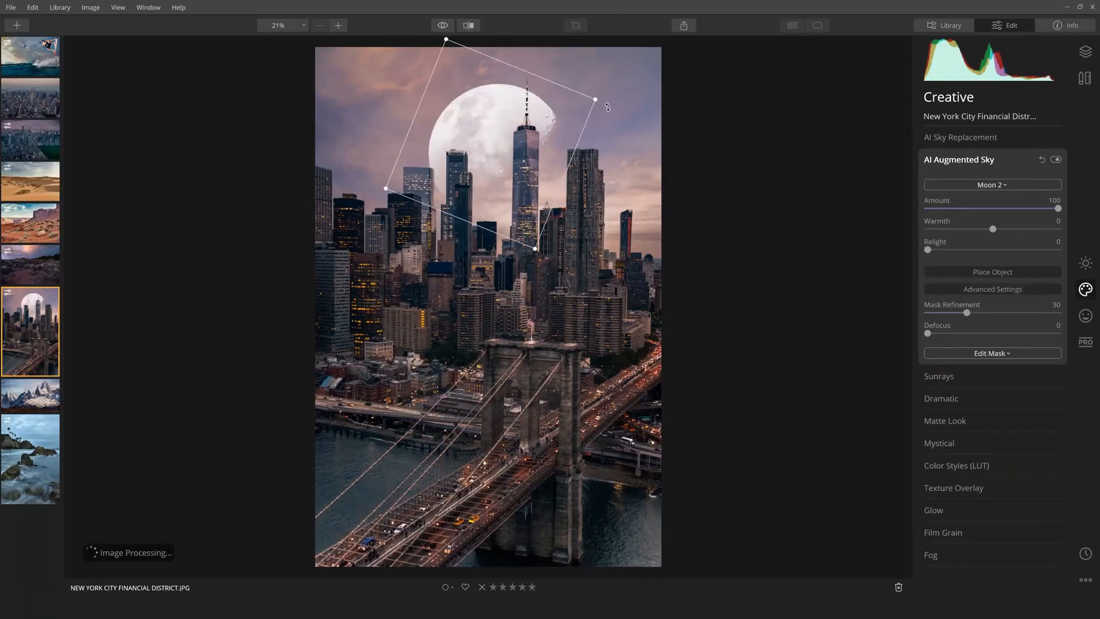
drag(484, 144, 512, 166)
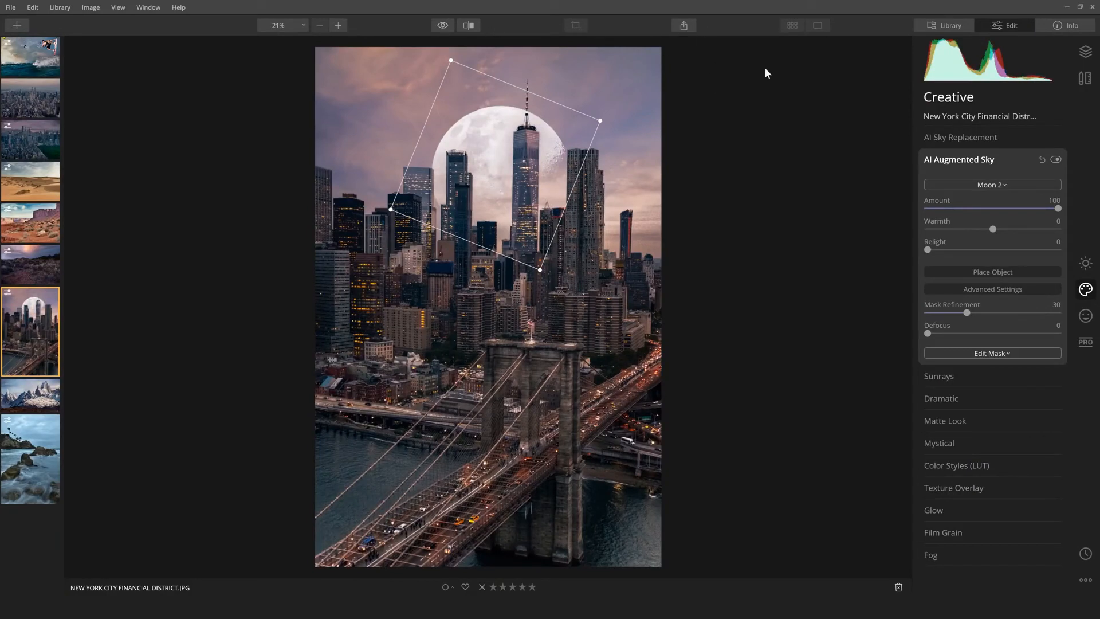
drag(477, 182, 450, 199)
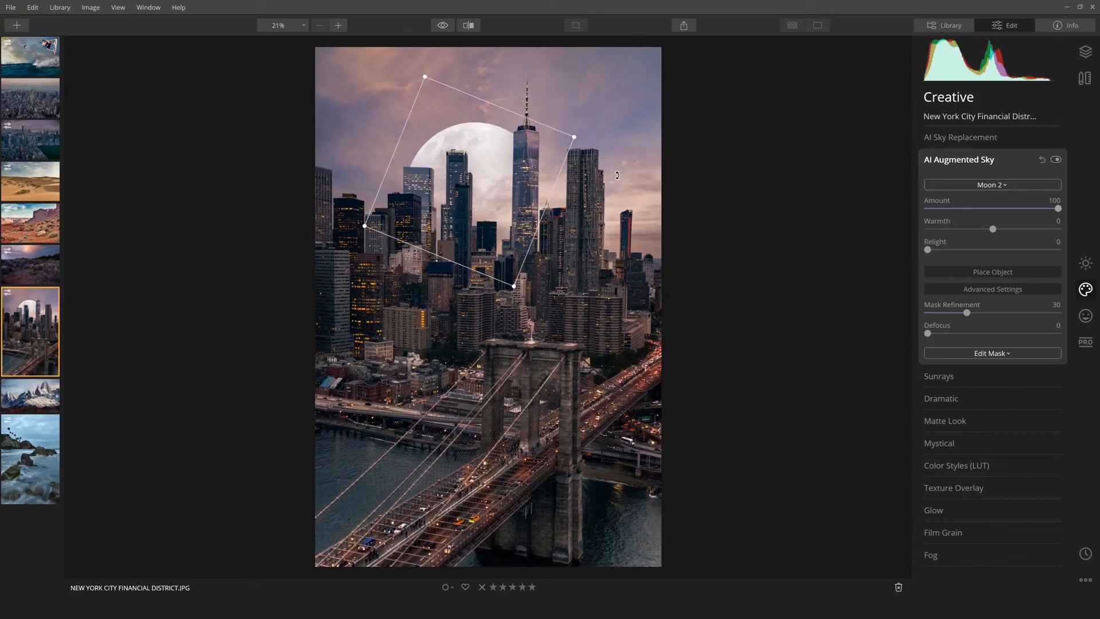
drag(527, 150, 554, 110)
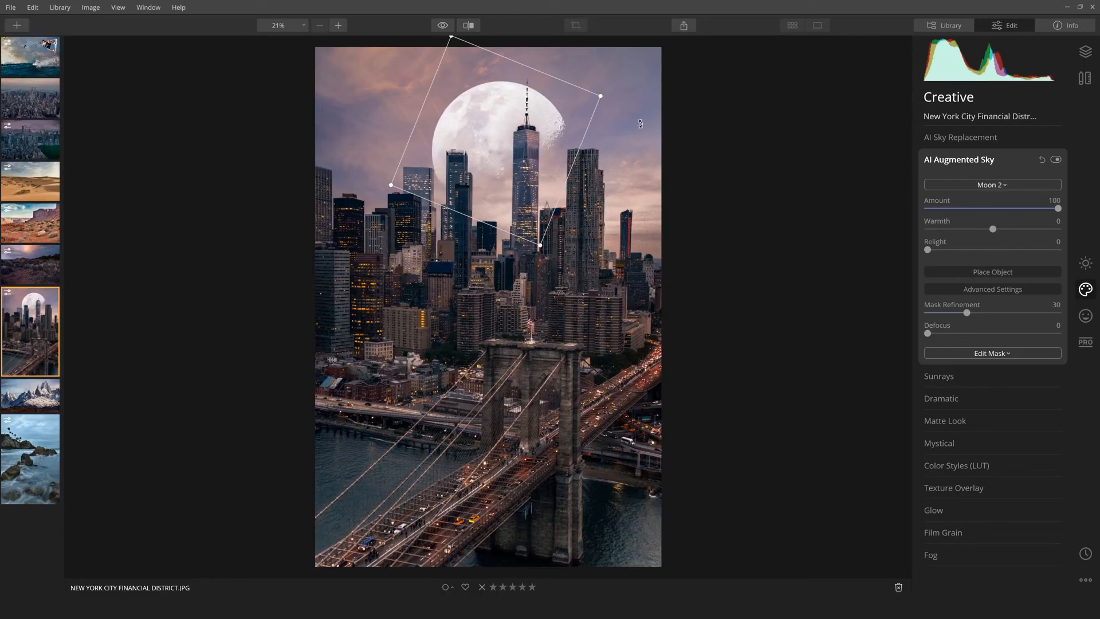
Replace the moon in the New York City Financial District photo with the Rainbow 1 object
click(1006, 185)
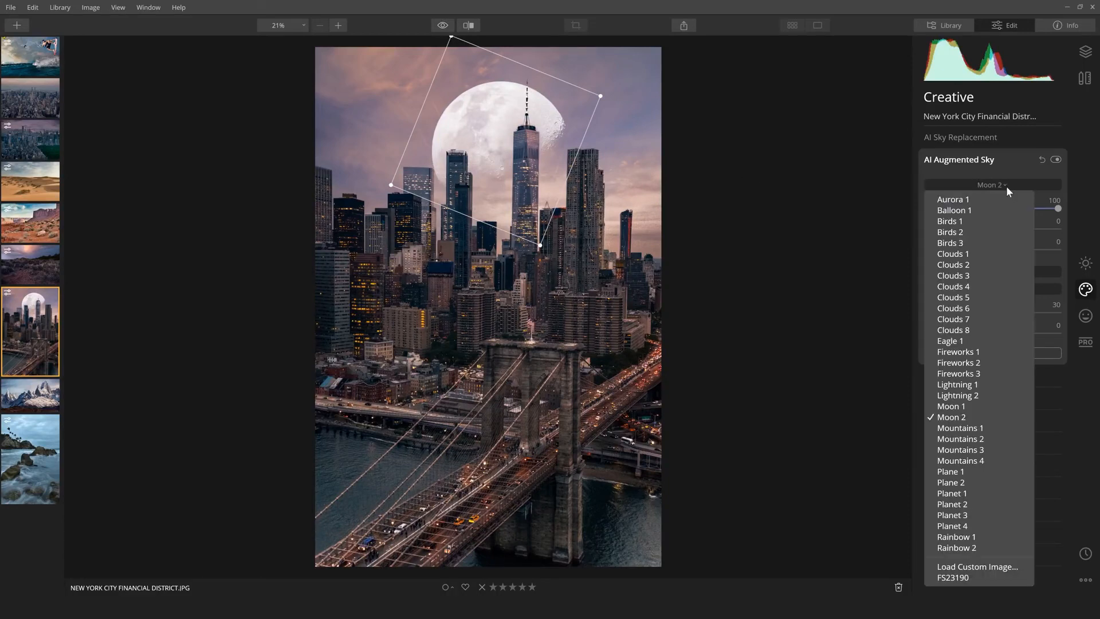
click(956, 537)
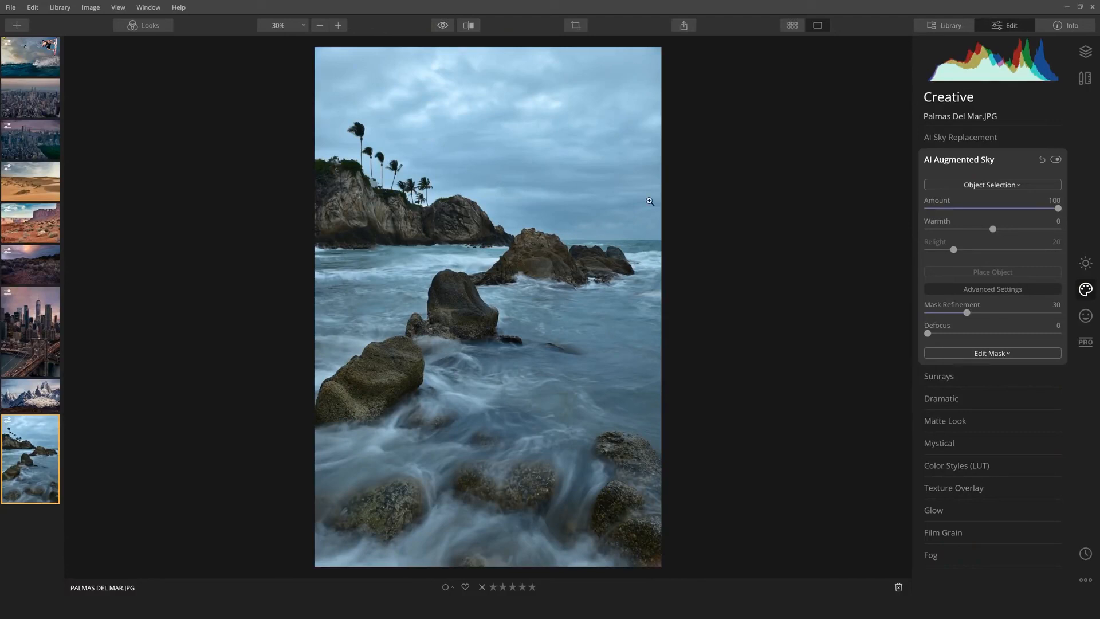
Add the custom birds object FS2_3190 5 to the Palmas Del Mar photo and shift it toward the sky's right edge
click(1008, 183)
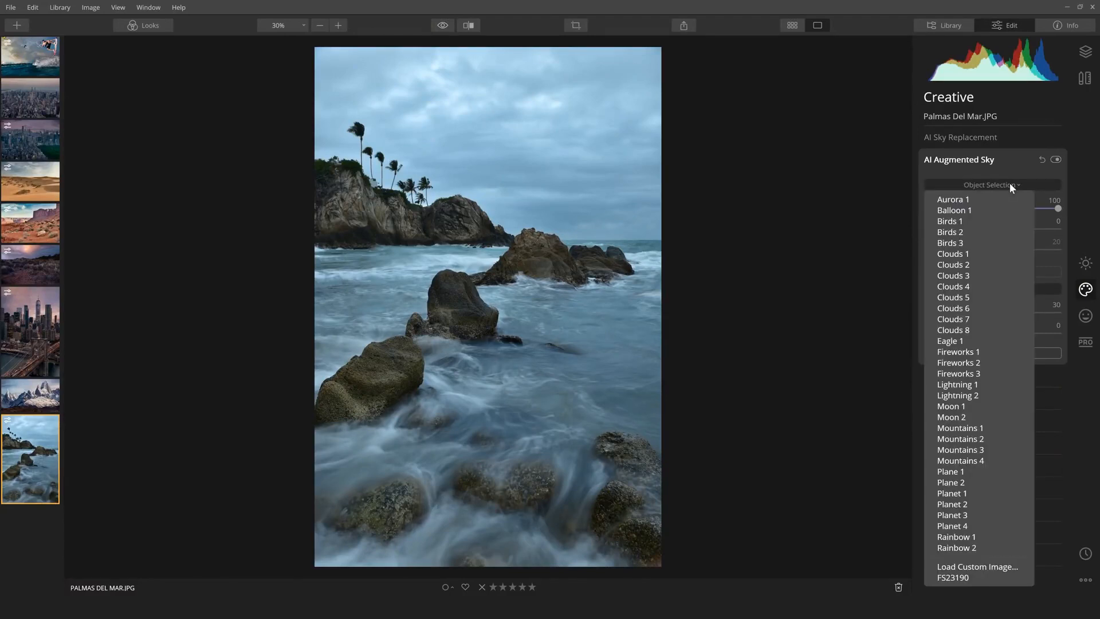
click(958, 579)
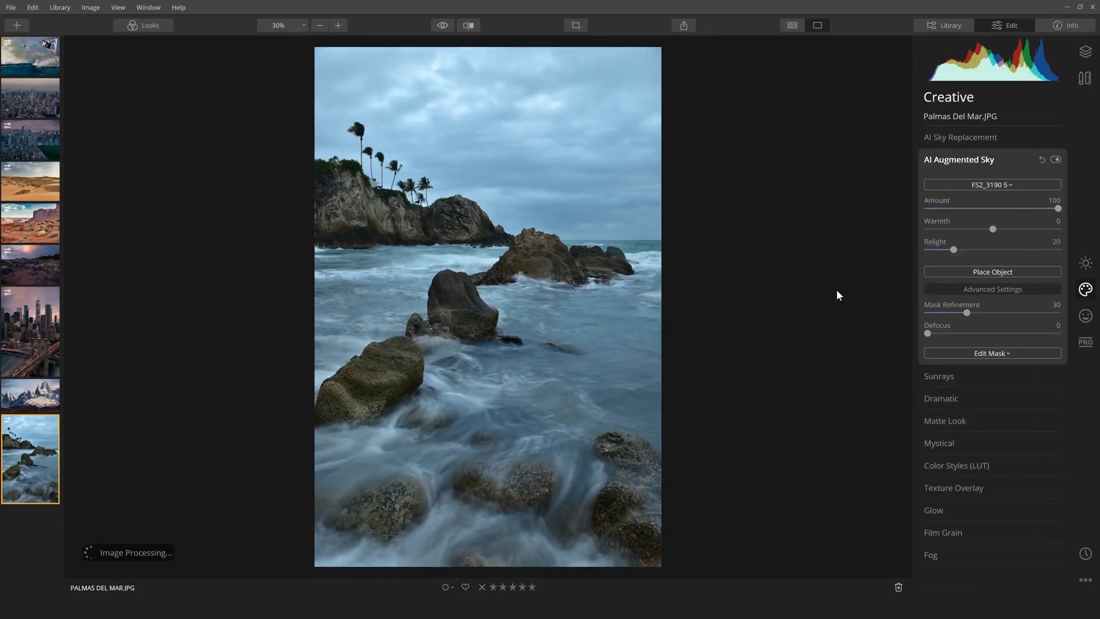
click(991, 271)
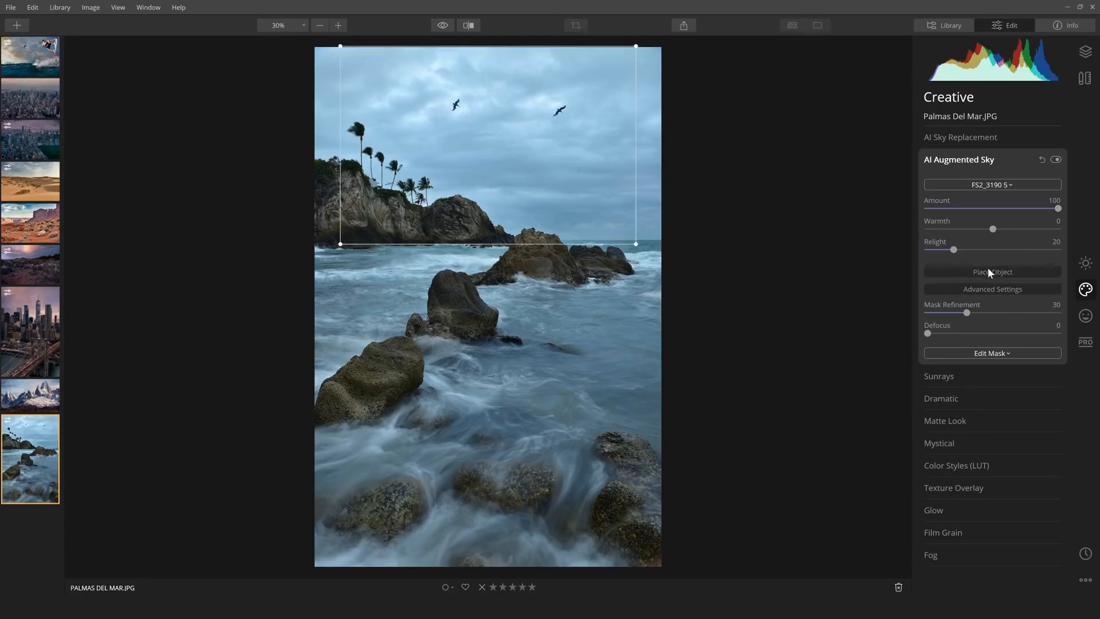
drag(469, 127, 497, 132)
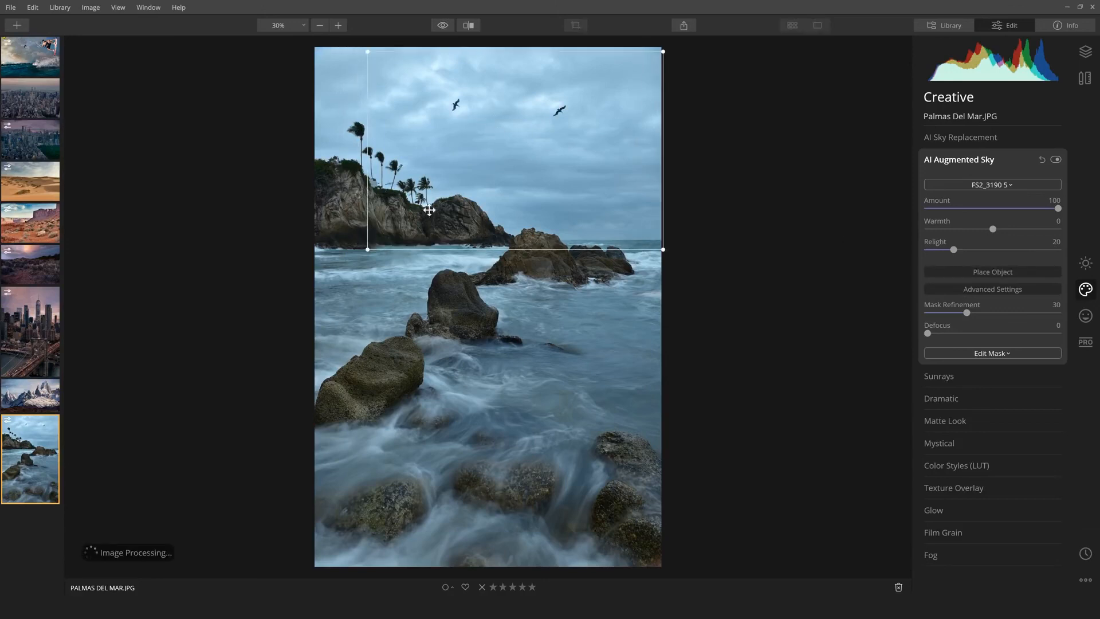
Resize the birds object smaller and larger, and position the two birds in the sky over the palm-topped cliff and the sea
drag(372, 249, 423, 213)
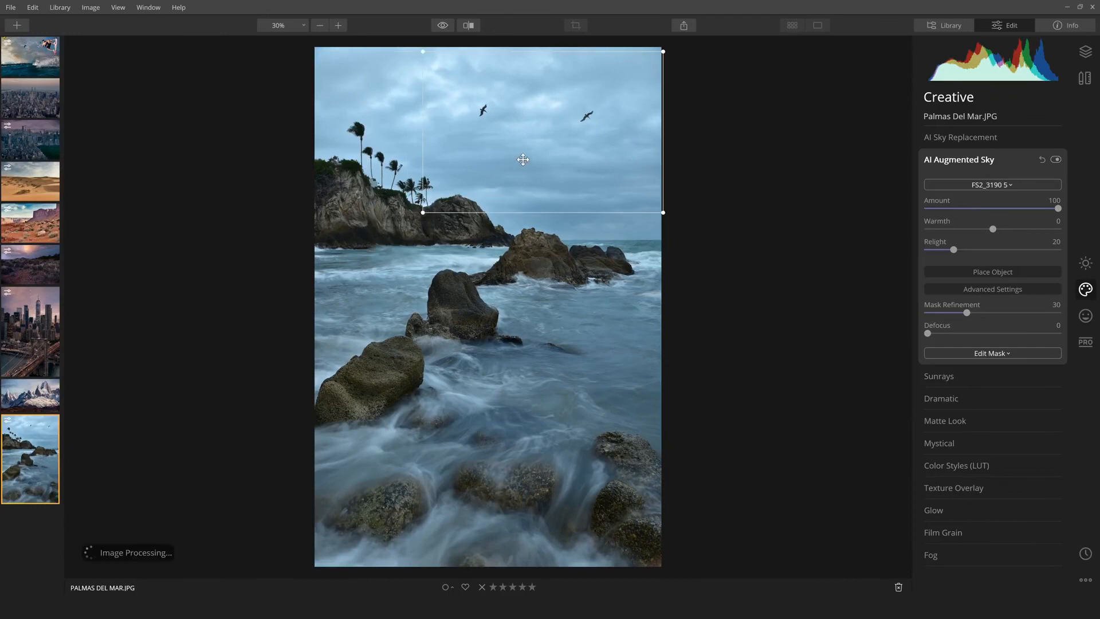
drag(533, 165, 506, 163)
drag(634, 213, 790, 352)
drag(618, 220, 603, 234)
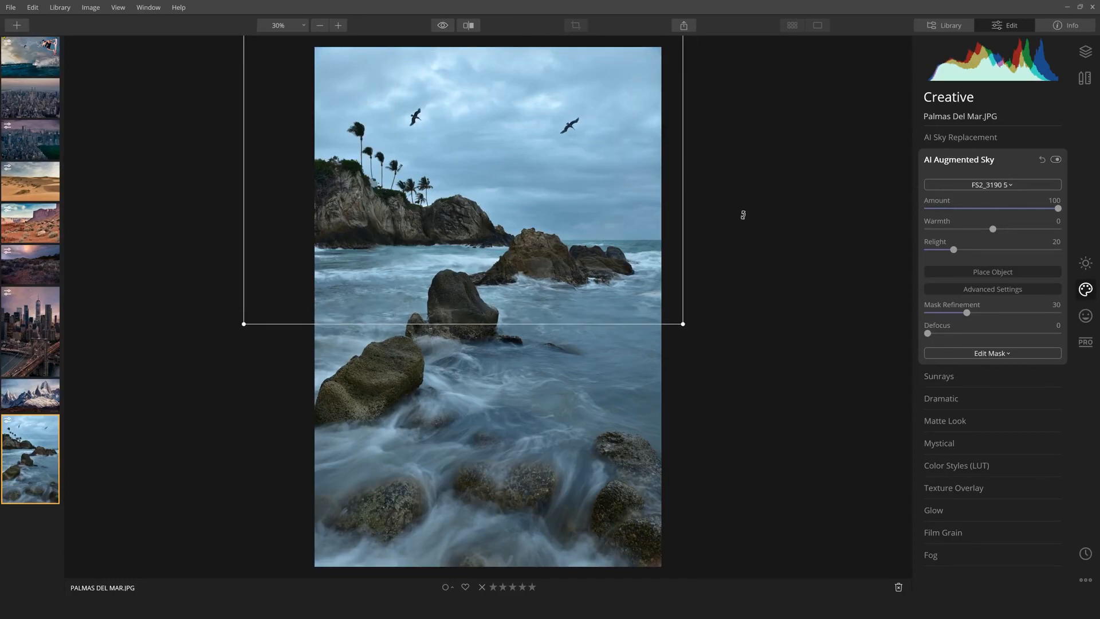
drag(682, 323, 638, 290)
drag(559, 199, 595, 213)
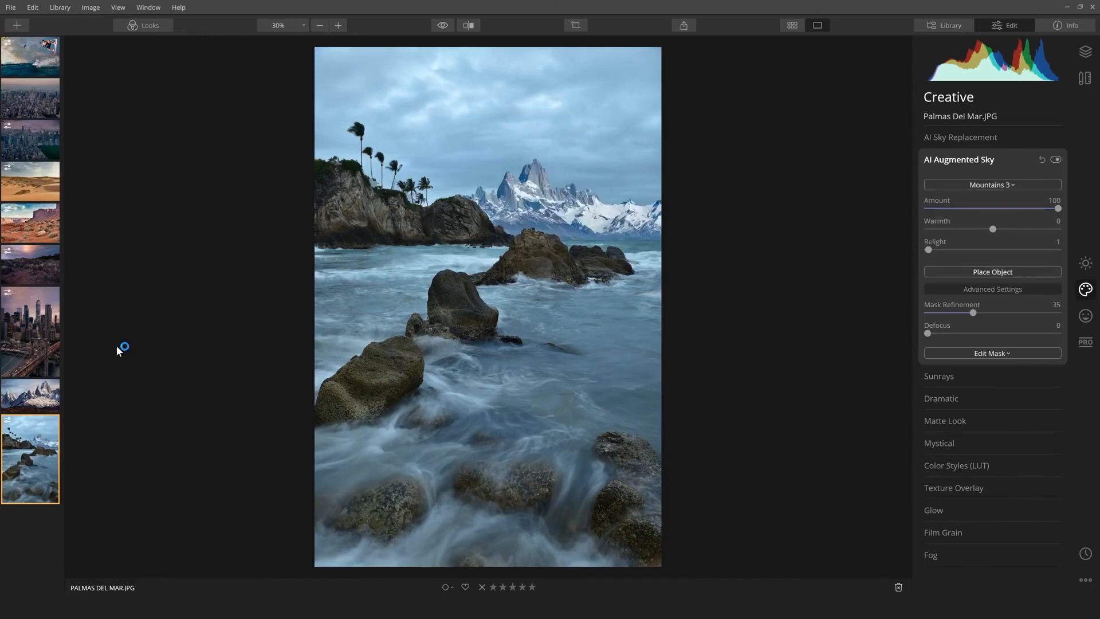
View the Patagonia 16x9 photo for comparison, return to Palmas Del Mar, and review the available AI Augmented Sky objects
click(19, 395)
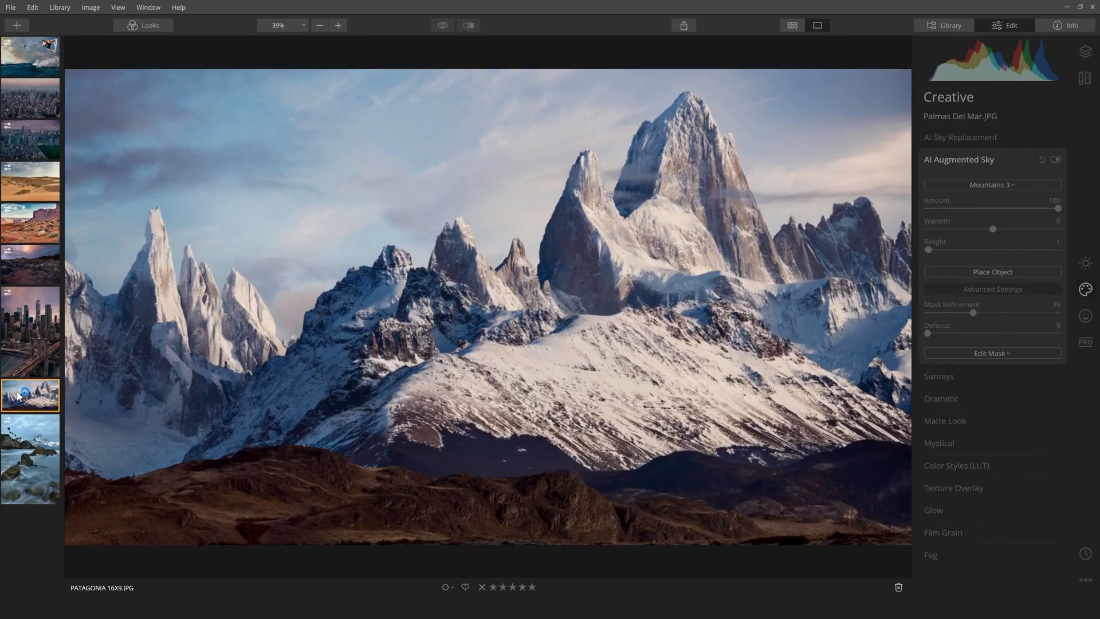
click(45, 445)
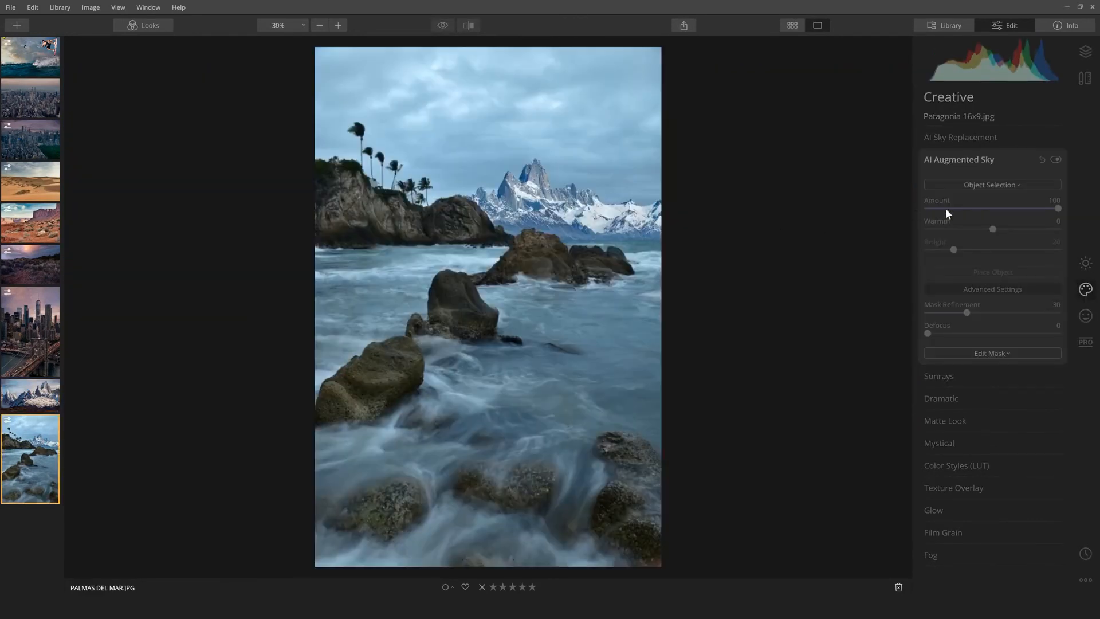
click(992, 185)
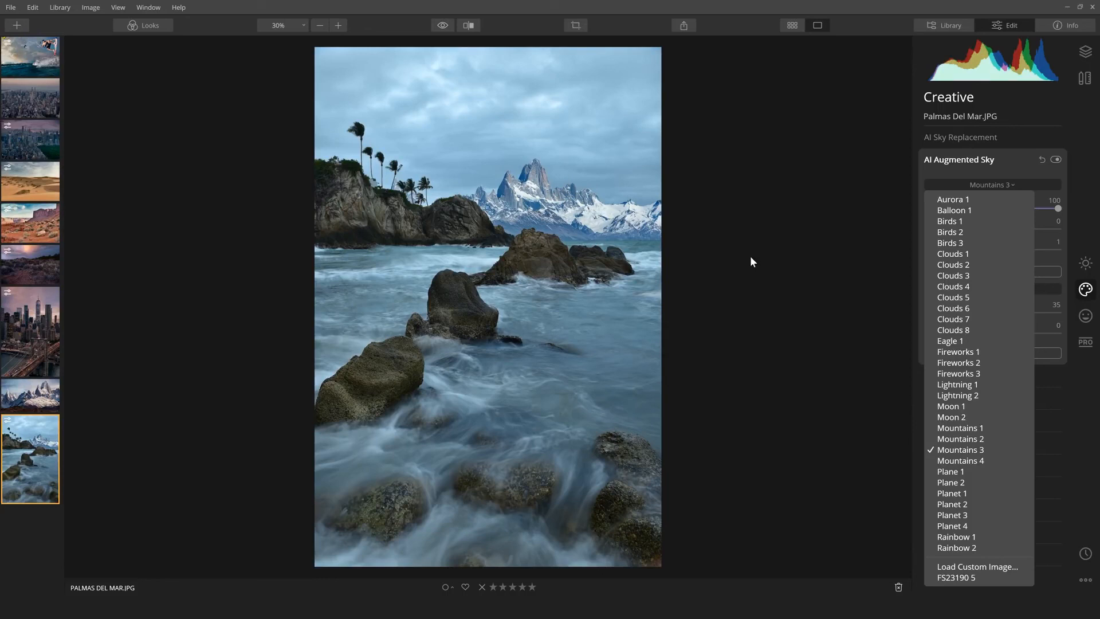
click(1002, 186)
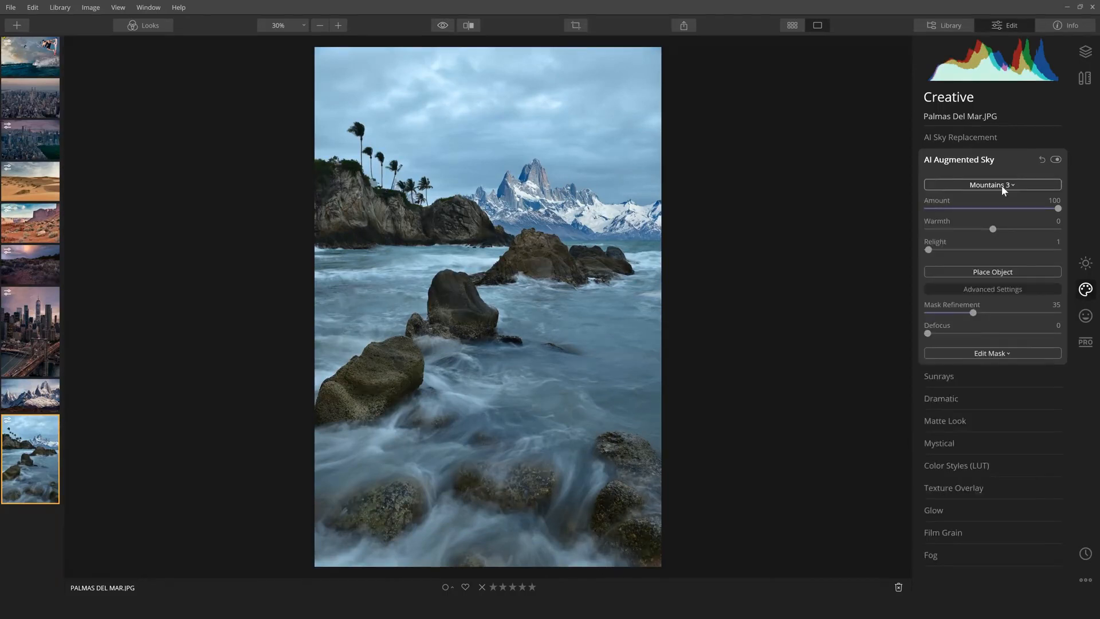